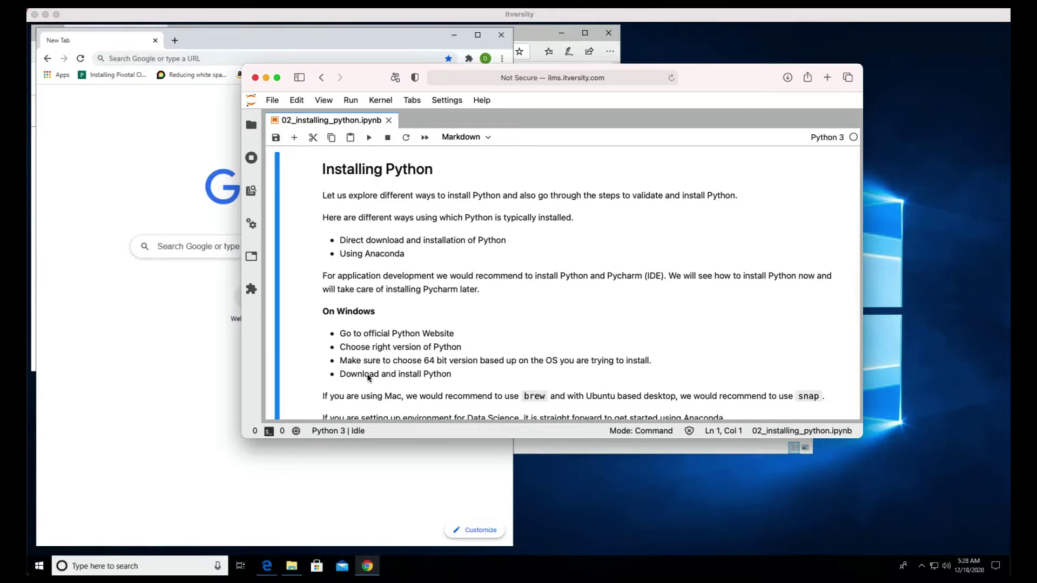
Find and launch Windows PowerShell from the Windows search.
click(147, 566)
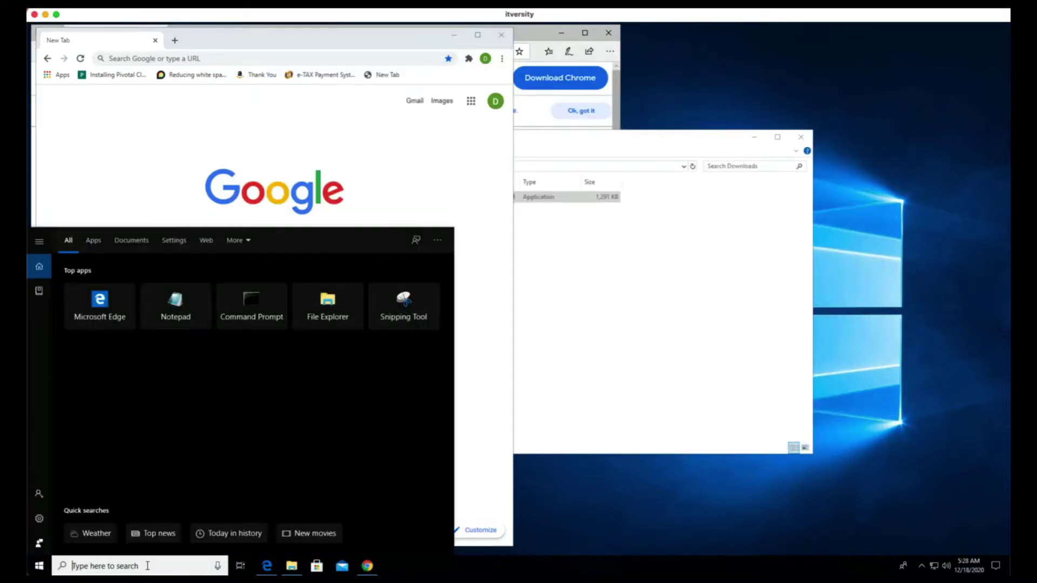
text(power)
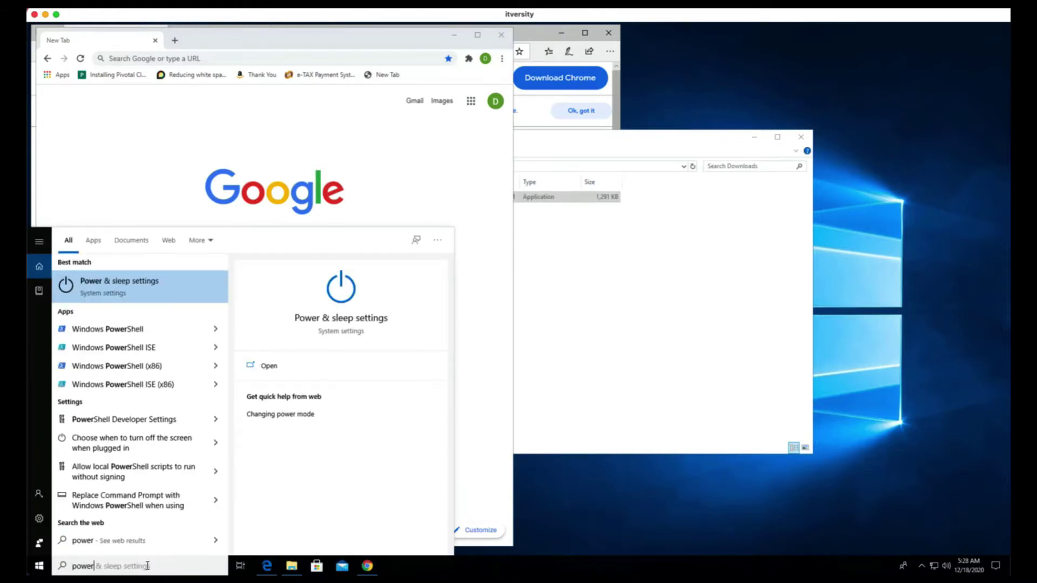
click(132, 329)
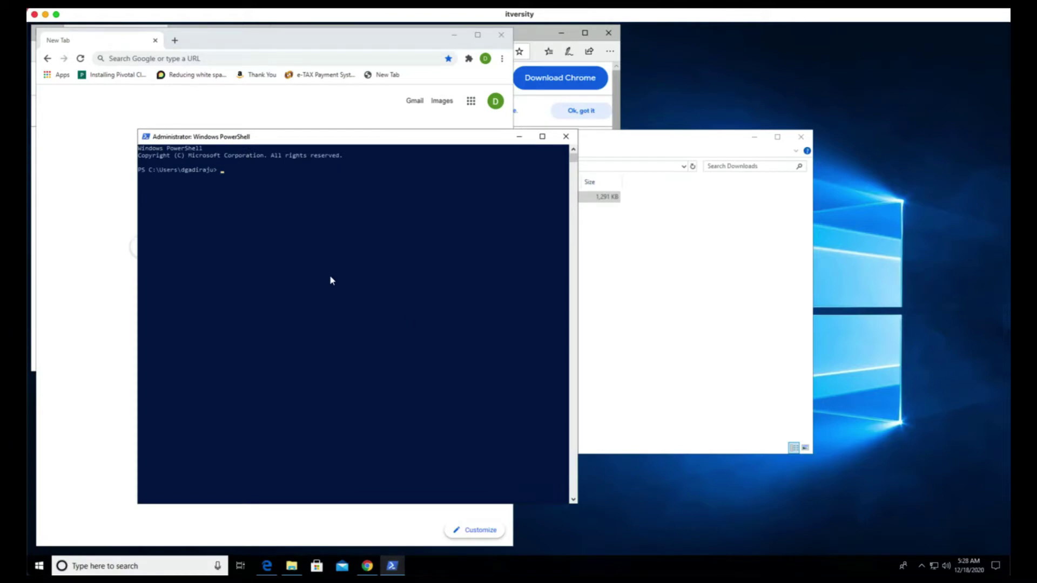
Set the PowerShell window's font size to 20 and maximize the window.
right_click(204, 140)
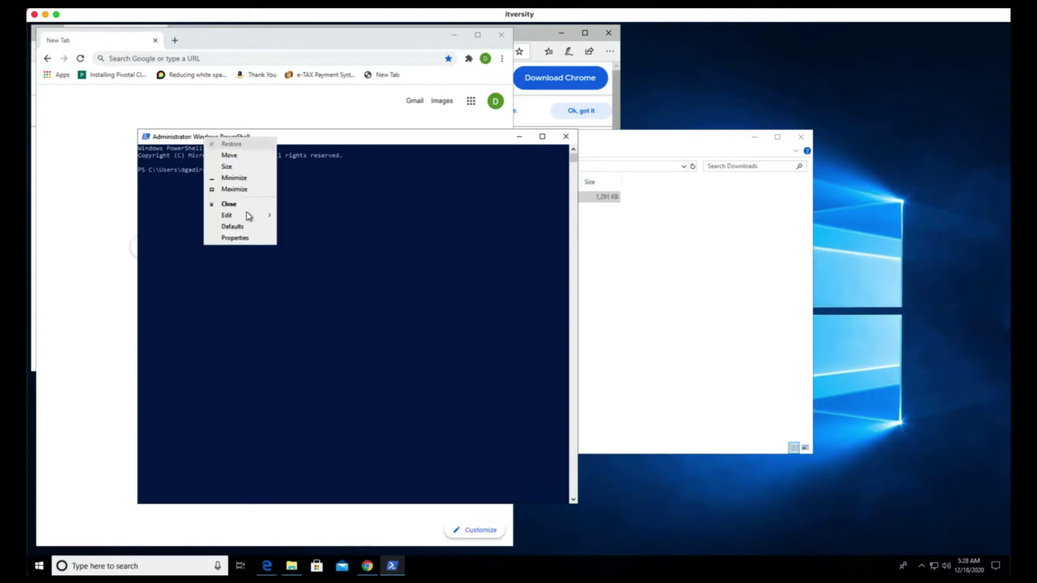
click(238, 239)
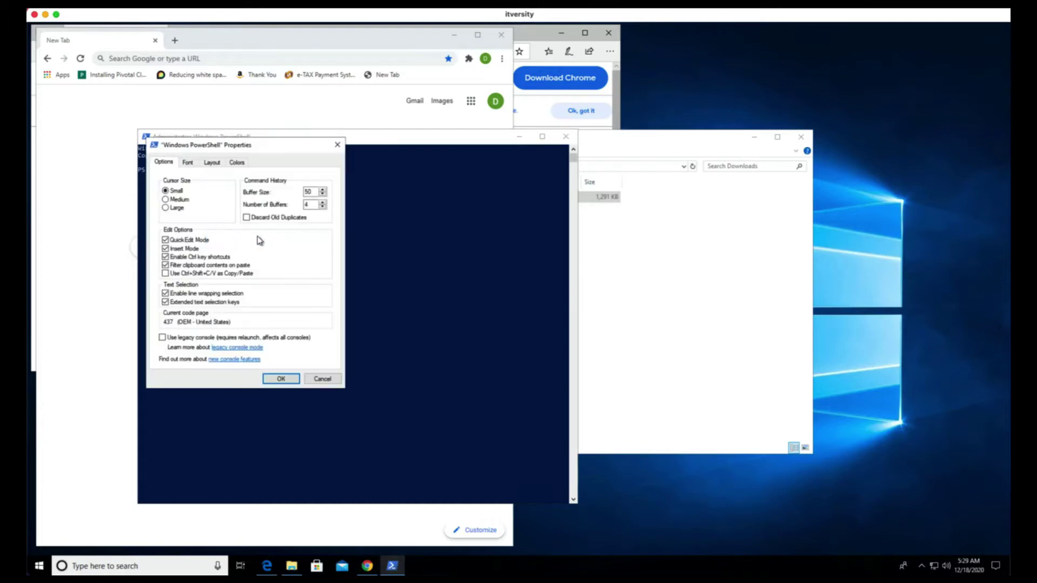
click(189, 165)
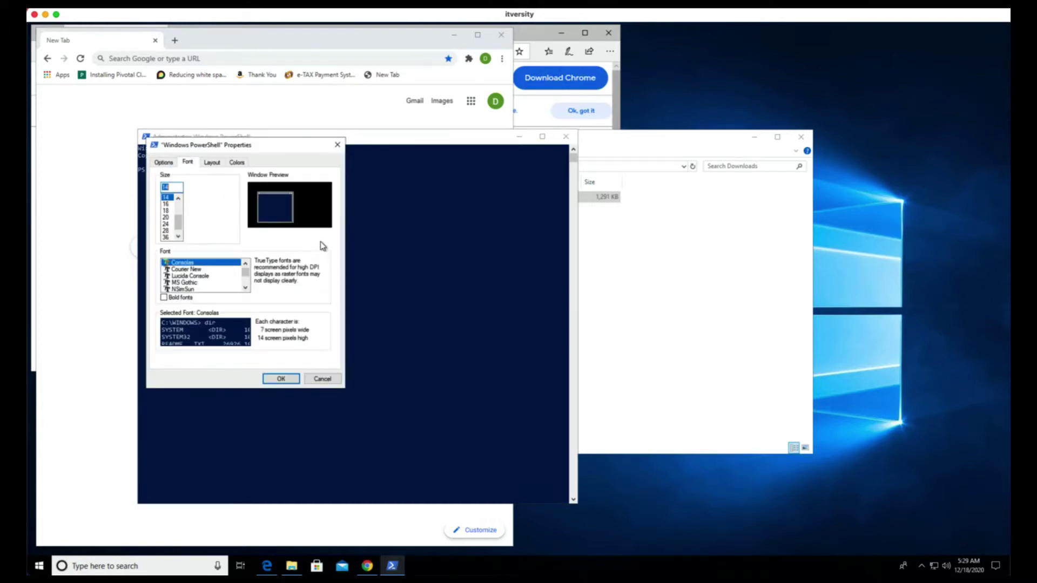
click(166, 217)
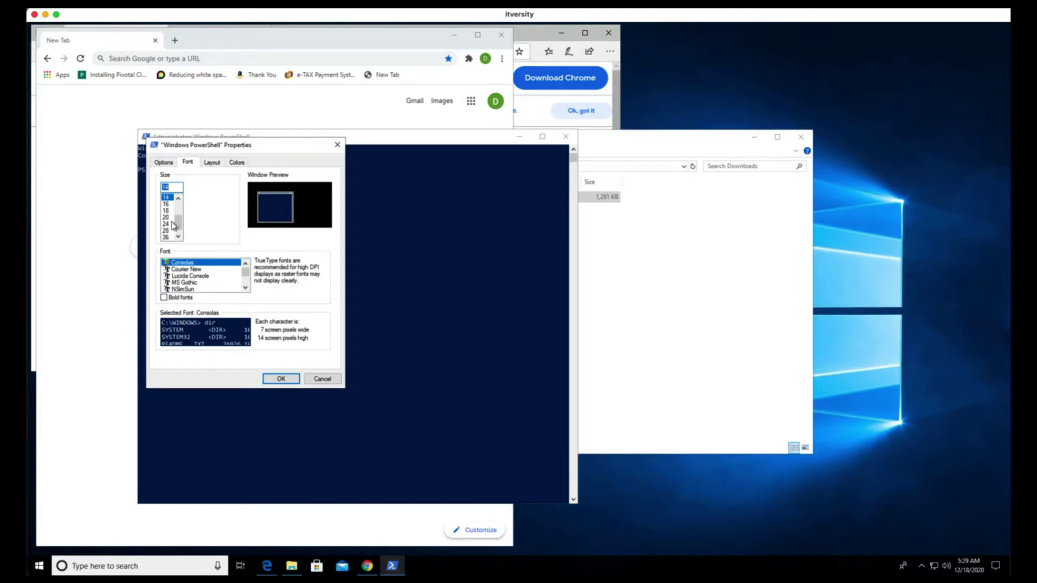
click(281, 378)
drag(296, 140, 266, 104)
drag(430, 107, 501, 75)
double_click(501, 76)
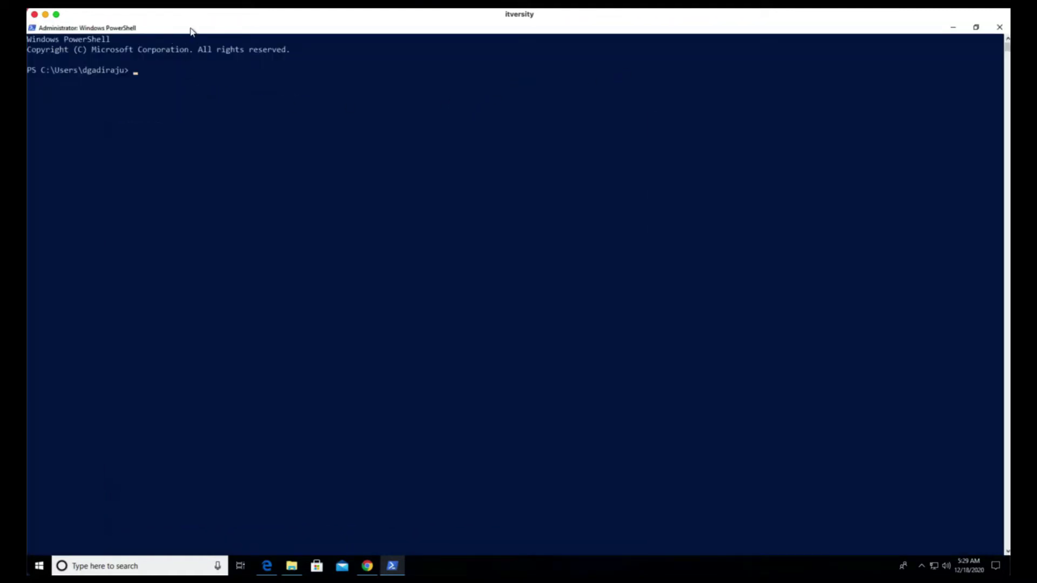
Restore the PowerShell window, set its font size to 24, and maximize it.
double_click(231, 29)
right_click(236, 66)
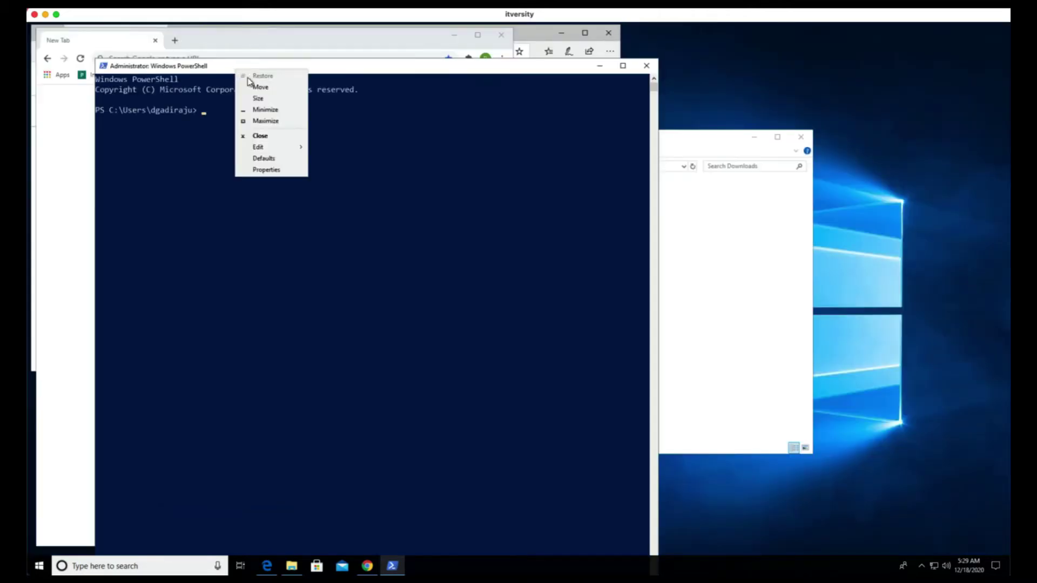
click(259, 170)
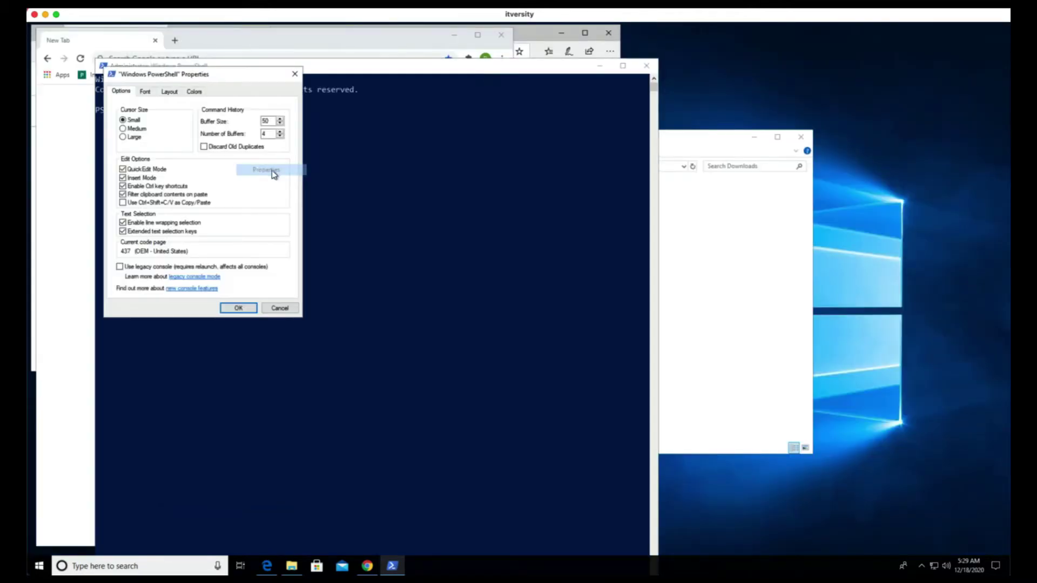
click(145, 91)
click(124, 147)
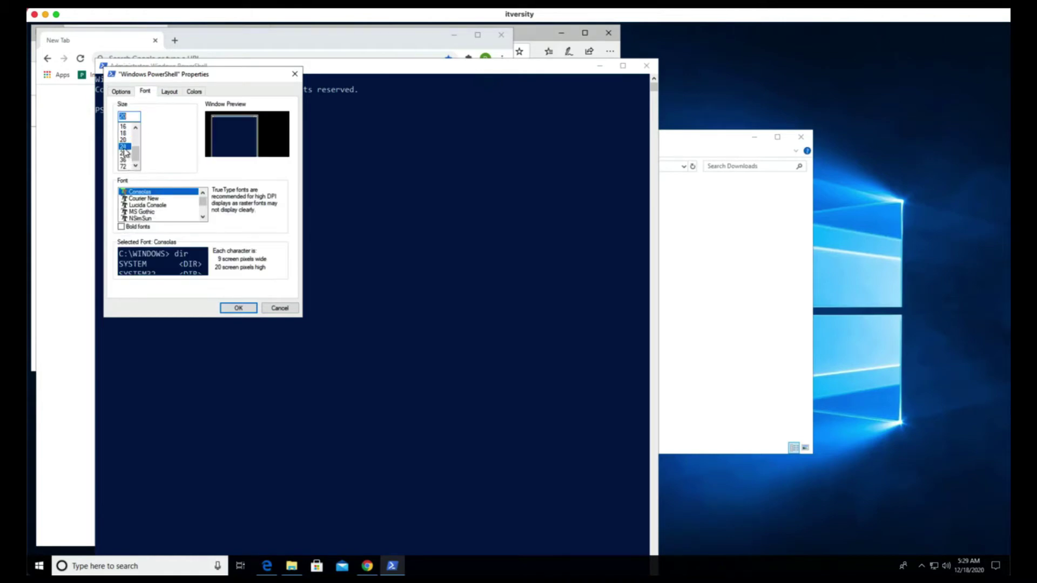
click(238, 308)
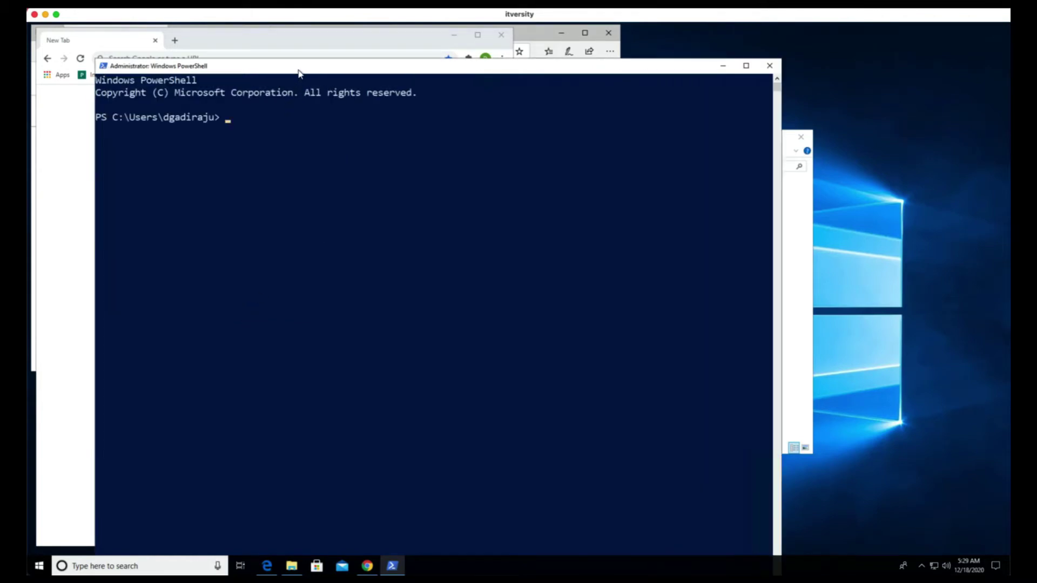
double_click(296, 67)
Run python in PowerShell to check whether it is installed, and exit the session.
text(python)
key(Return)
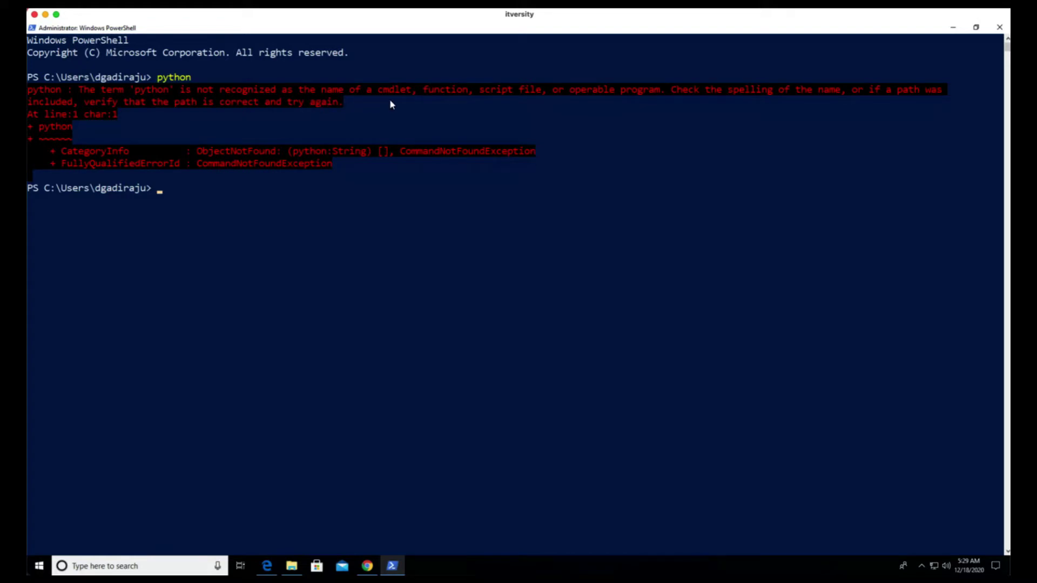
text(exit)
key(Return)
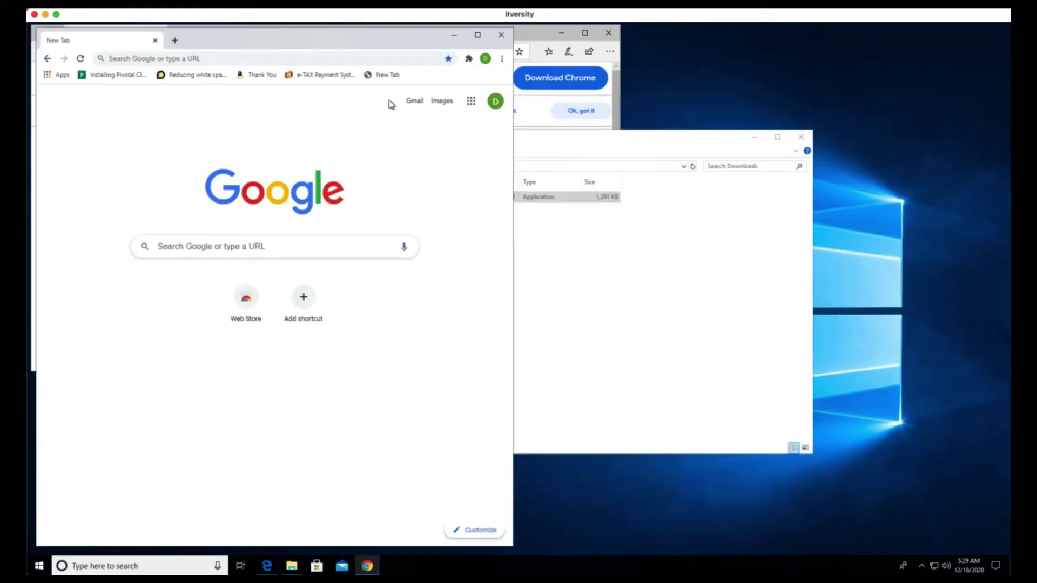
Open python.org in the Chrome window and maximize the browser.
click(231, 58)
text(p)
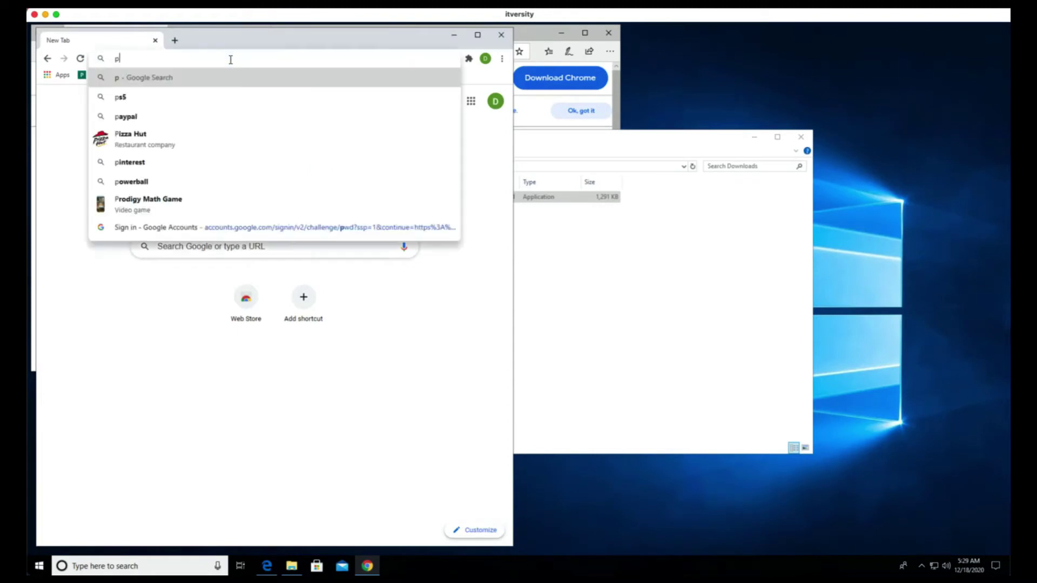
text(ython.org)
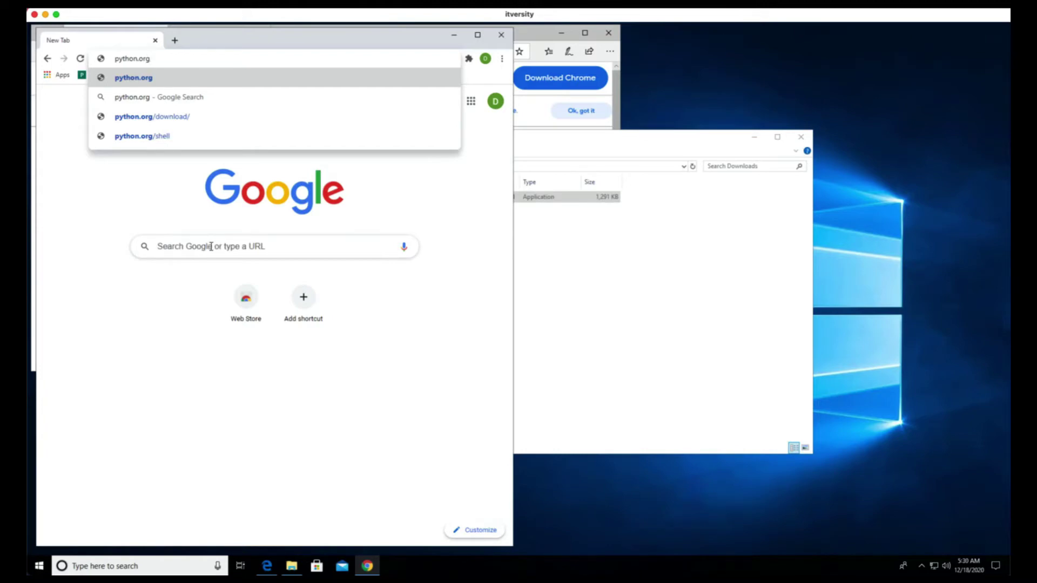
key(Return)
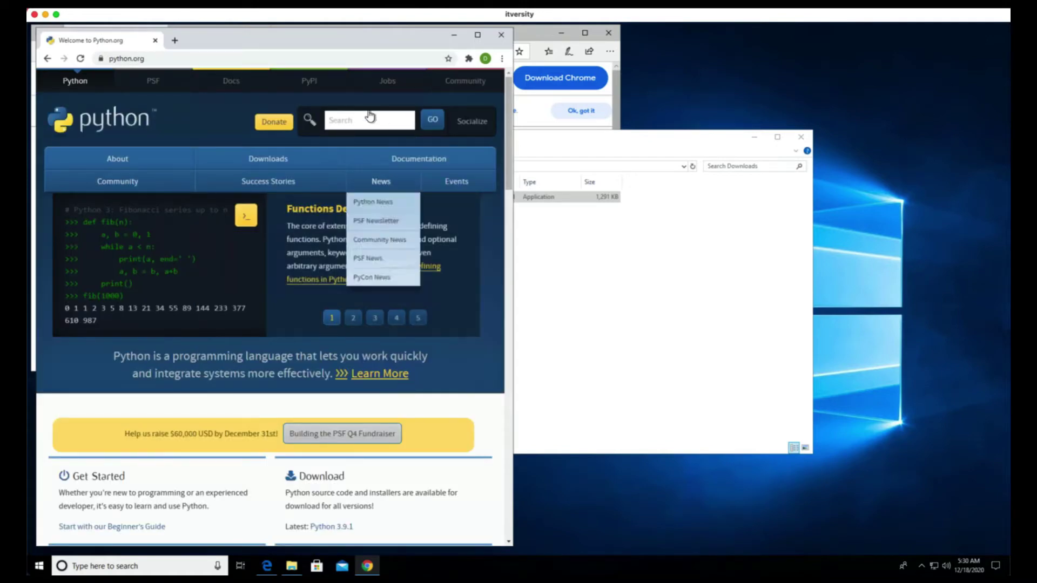
key(super+Up)
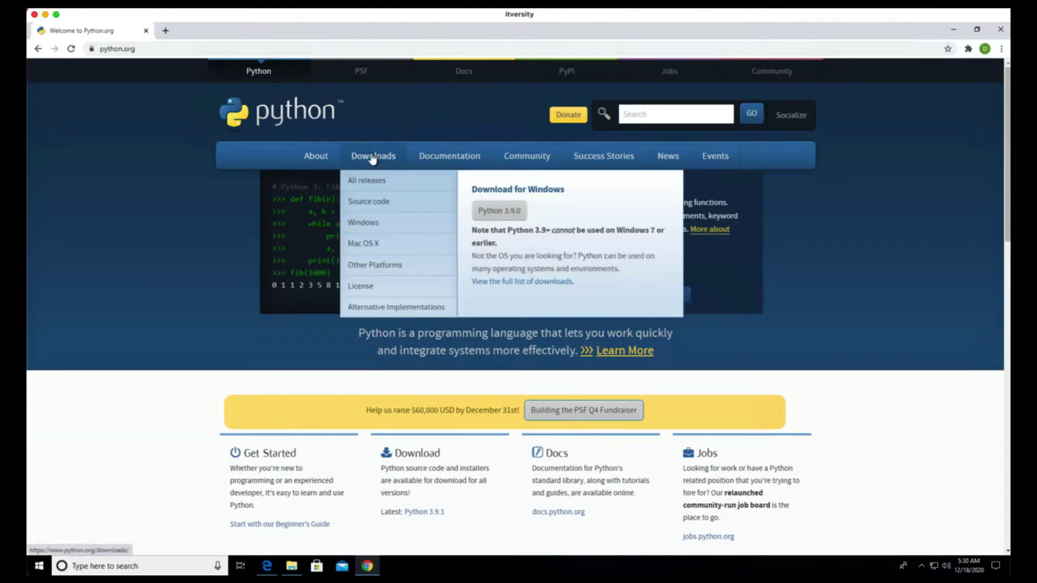
Download the Python 3.9.1 installer for Windows from the site's downloads page and show the file in its folder.
click(373, 157)
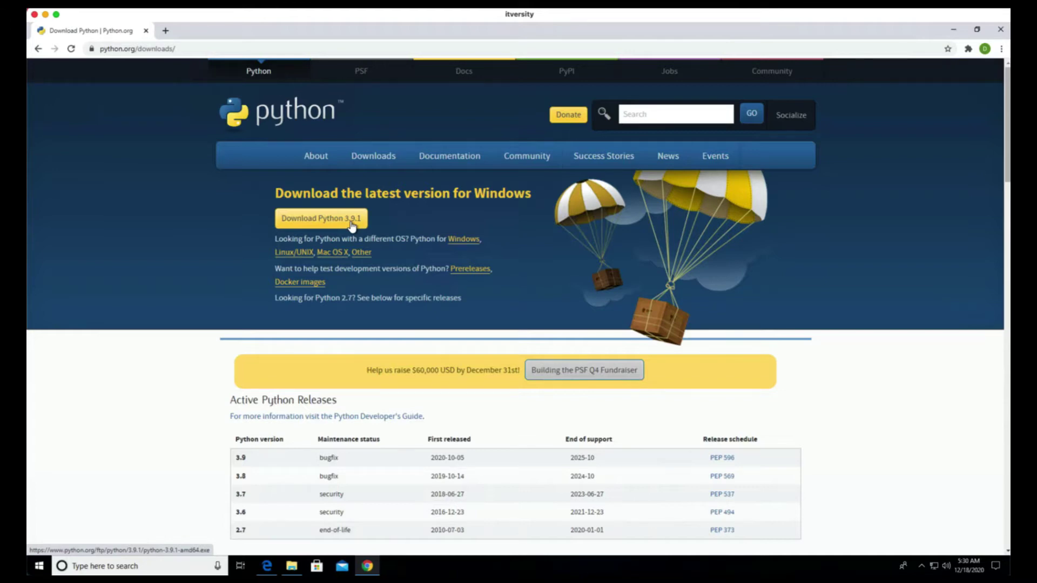
click(352, 222)
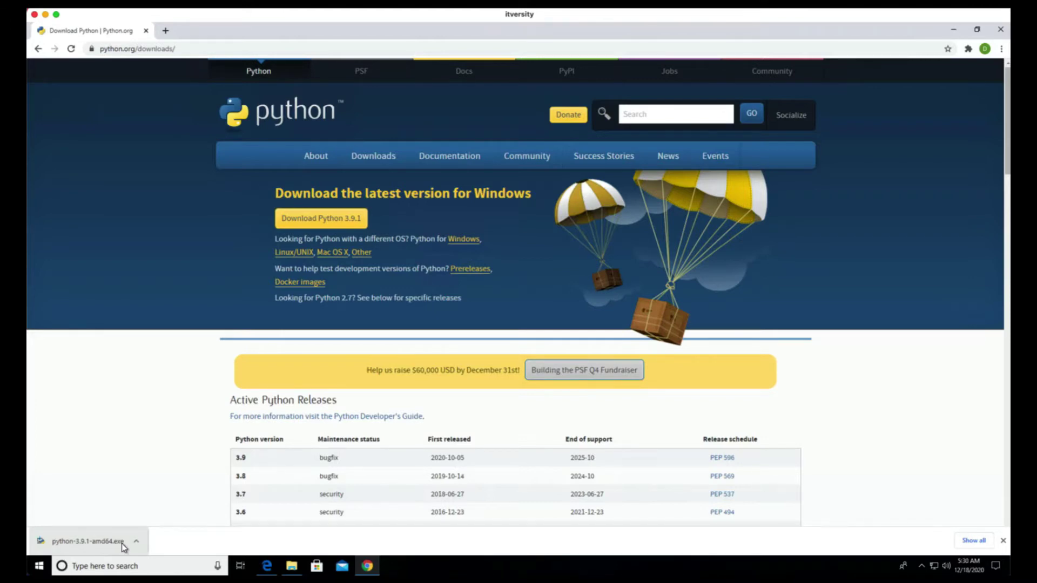
click(136, 542)
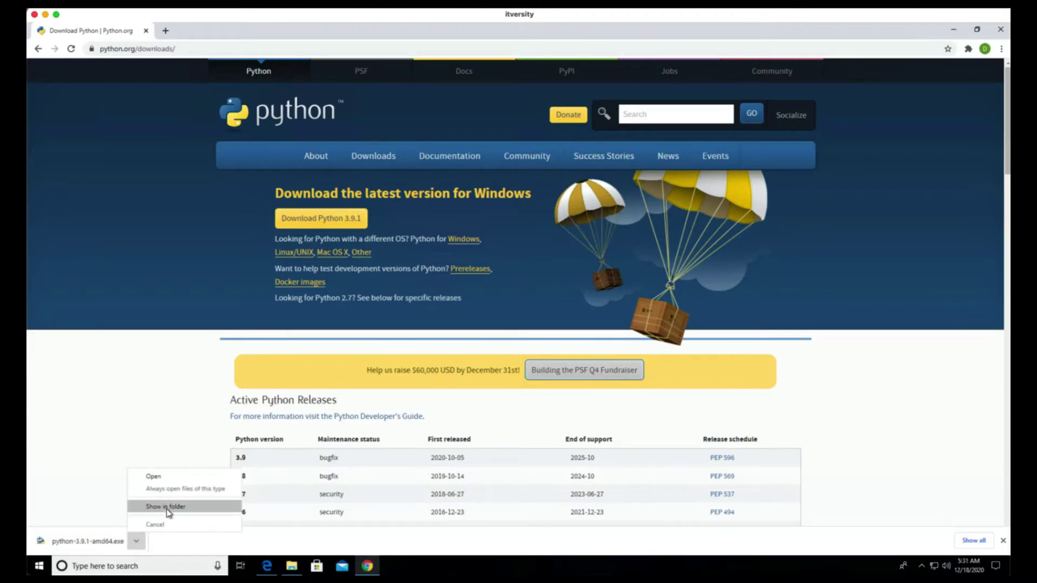
click(165, 506)
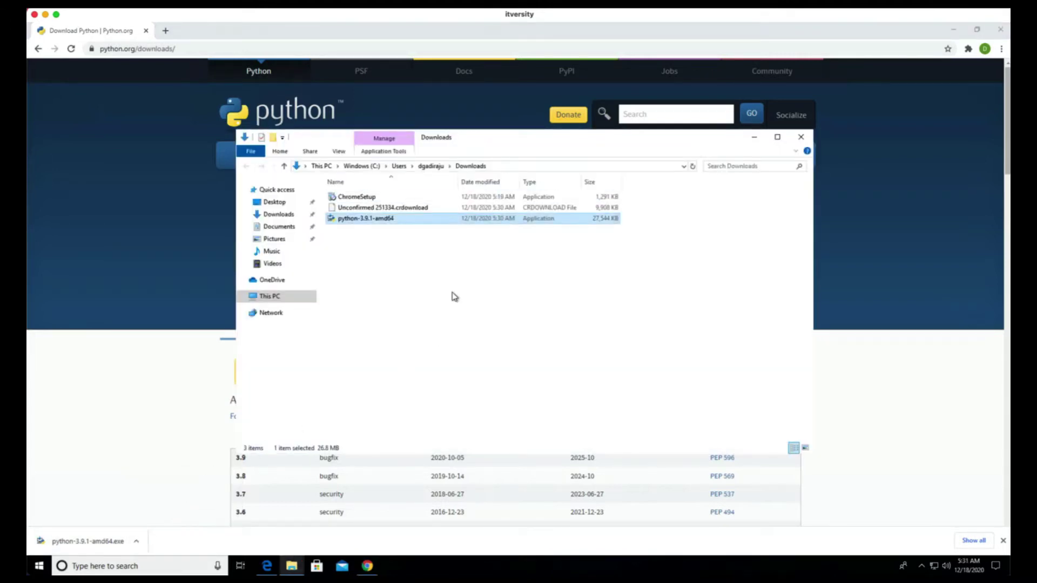
Run the python-3.9.1-amd64 installer with default settings and close both the setup and the Downloads folder.
double_click(393, 221)
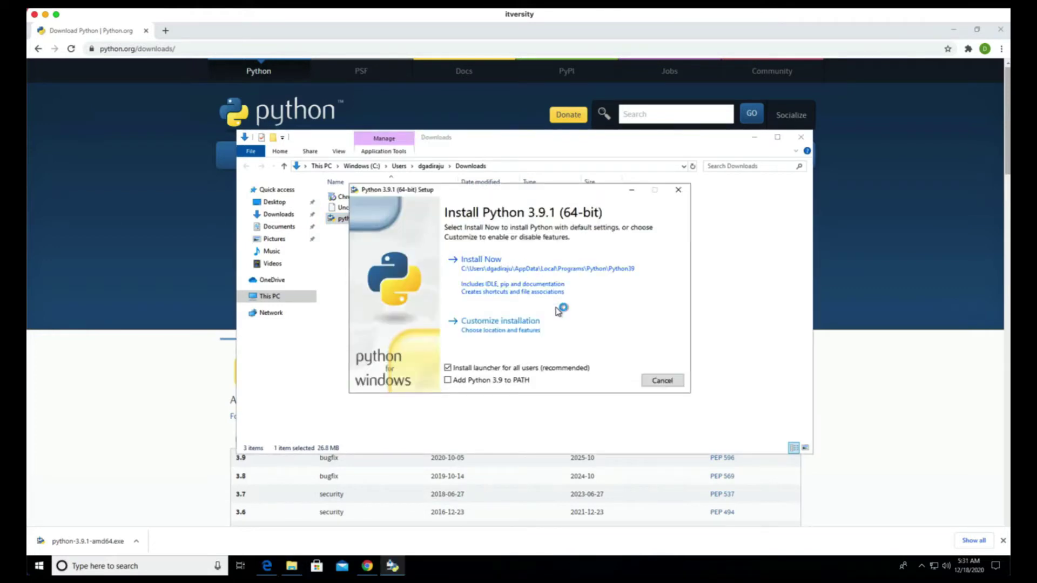
click(484, 269)
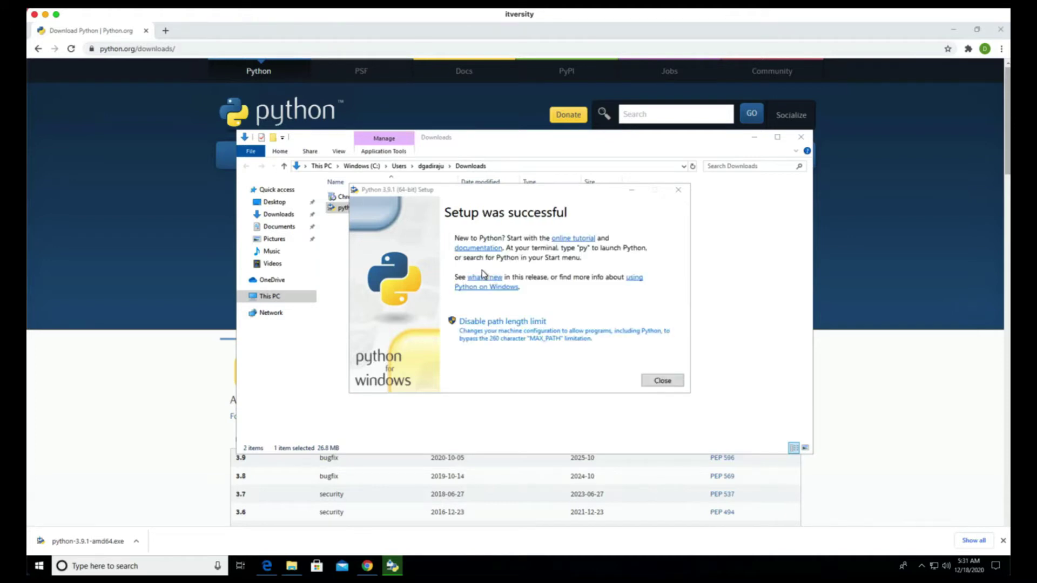
click(660, 380)
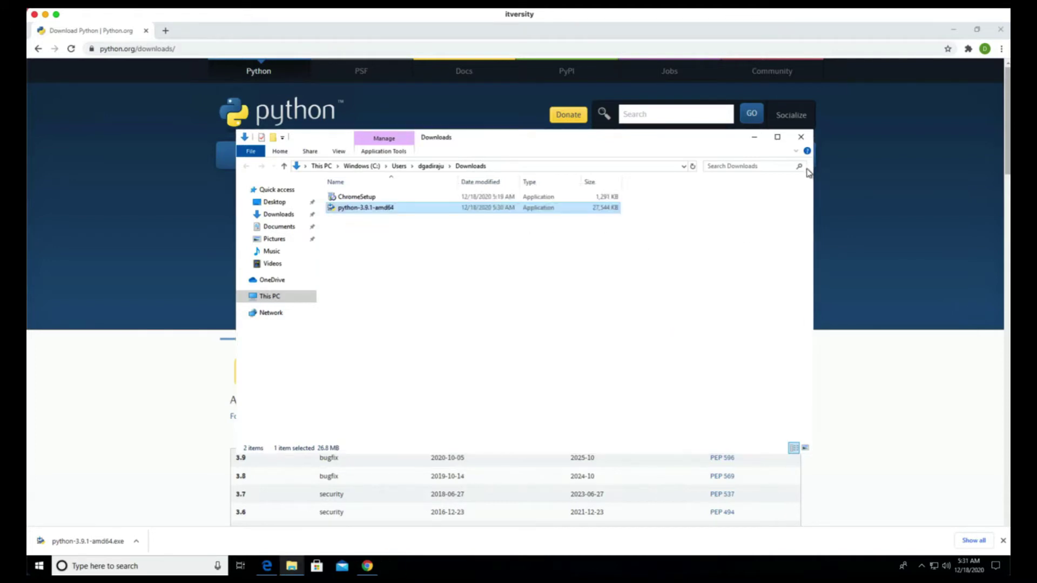
click(801, 137)
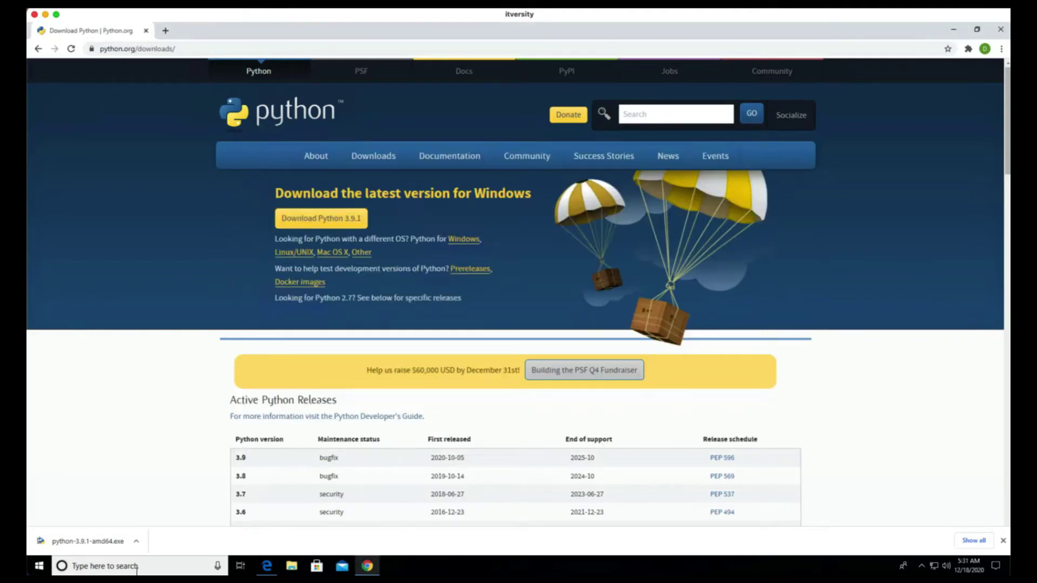
Open a new PowerShell session, run python to check that the command is available, and exit.
click(141, 565)
text(power)
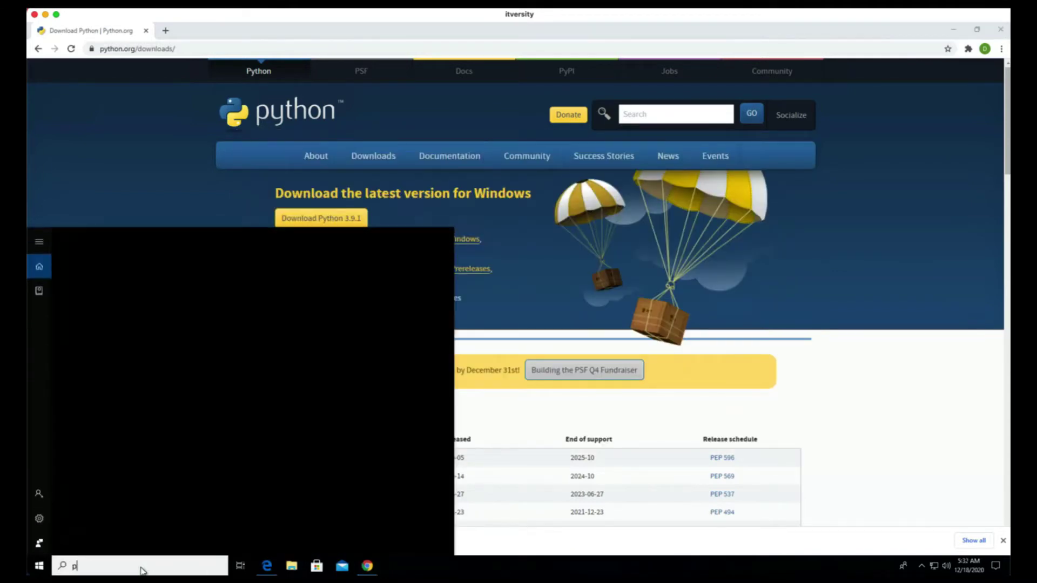
click(178, 296)
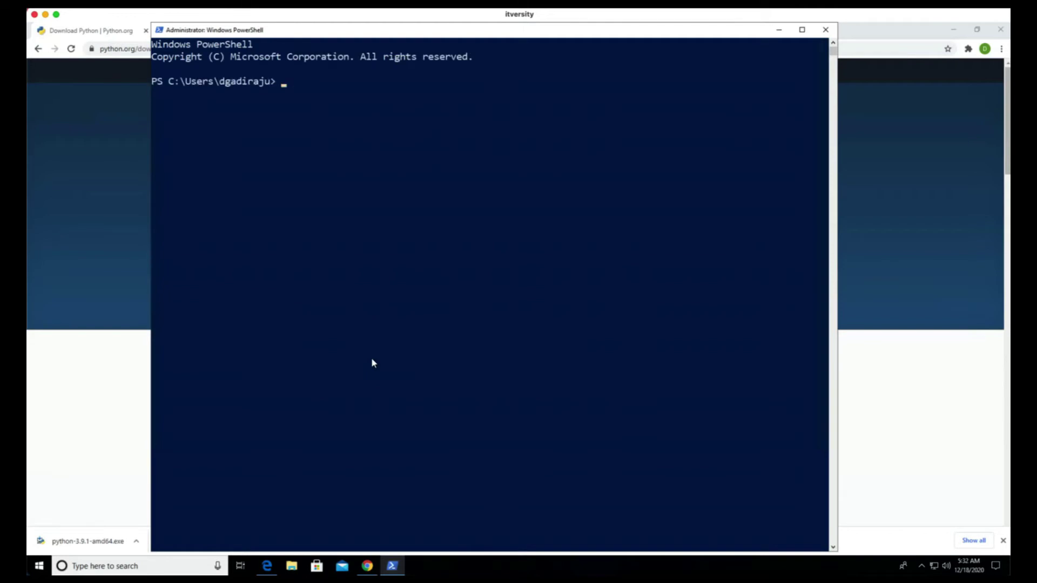
text(python)
key(Return)
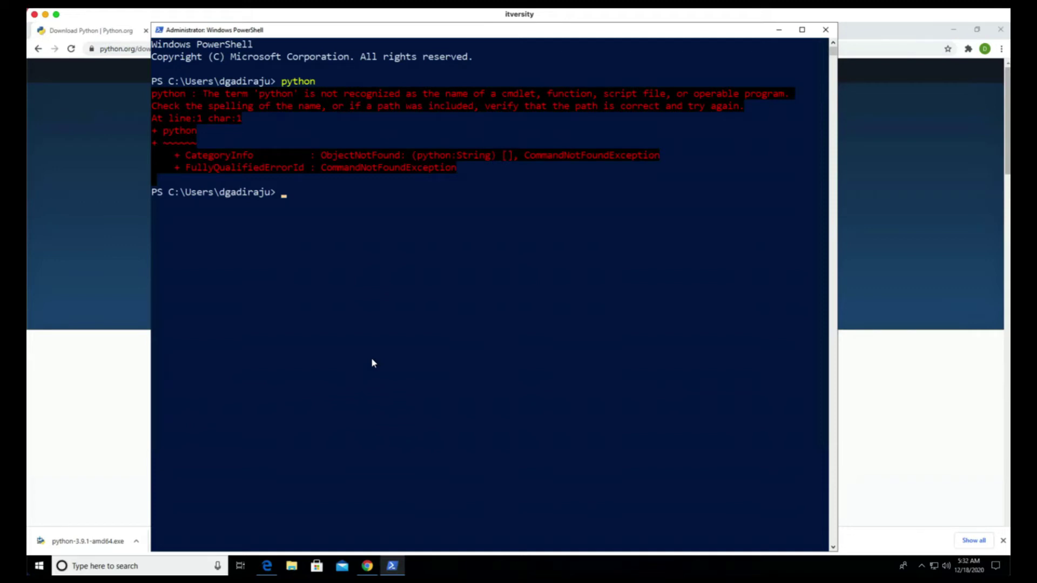
text(exit)
key(Return)
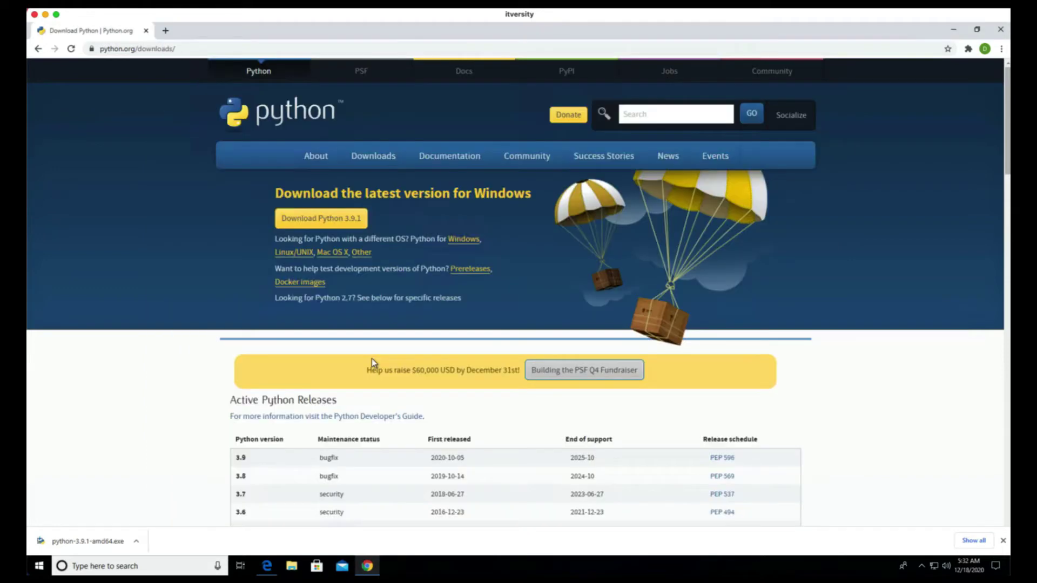
Find and launch the Python 3.9 (64-bit) app from the Windows search.
click(162, 566)
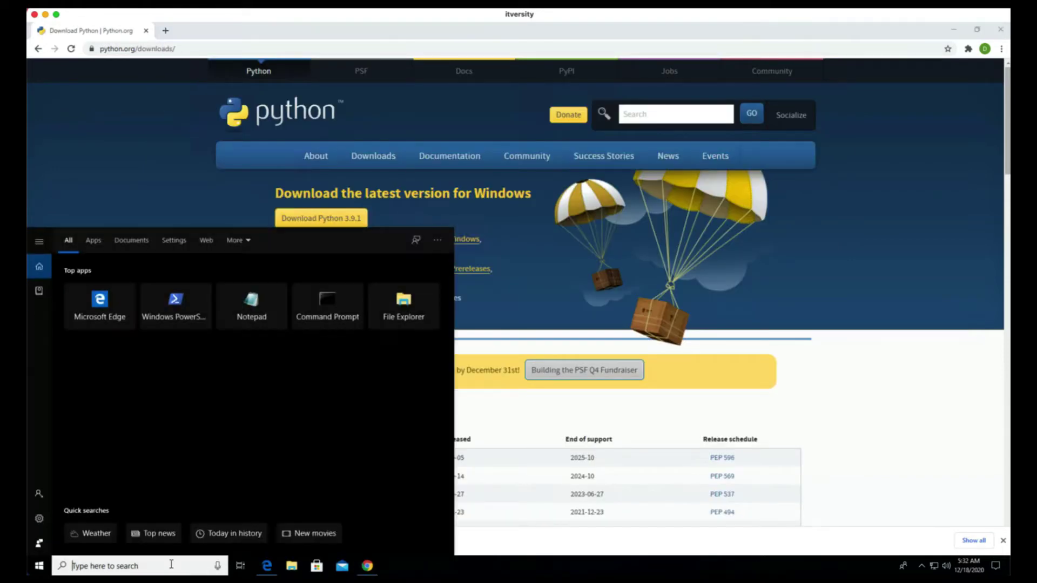
text(python)
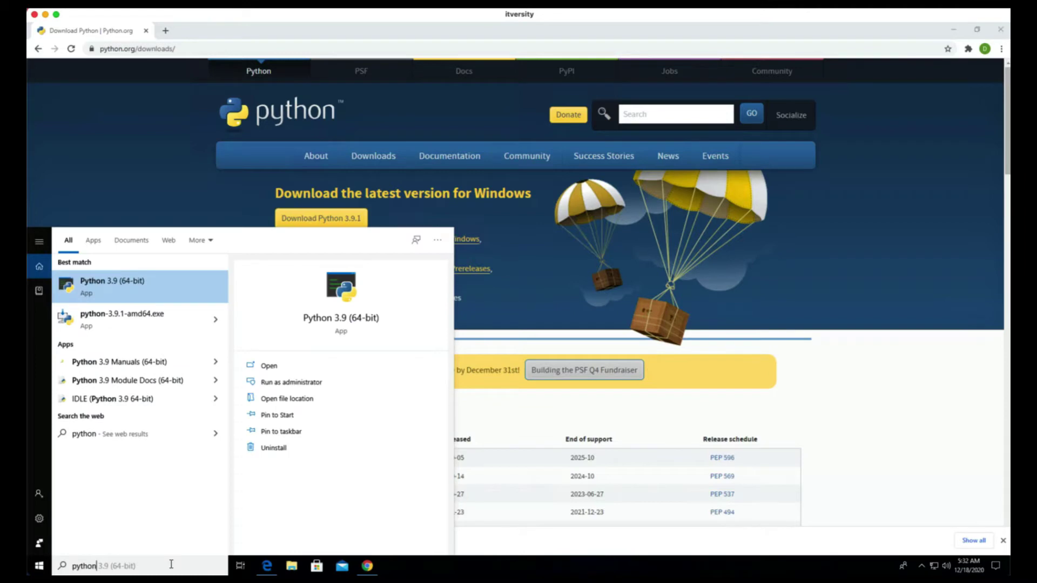
click(131, 289)
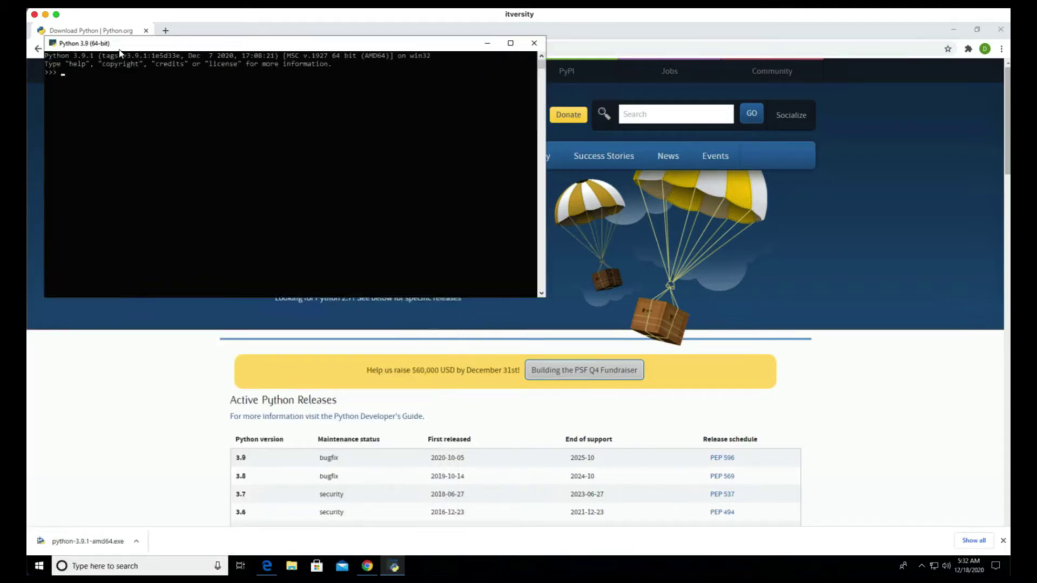
Reposition the Python 3.9 (64-bit) console window and set its font size to 24.
drag(133, 47, 166, 107)
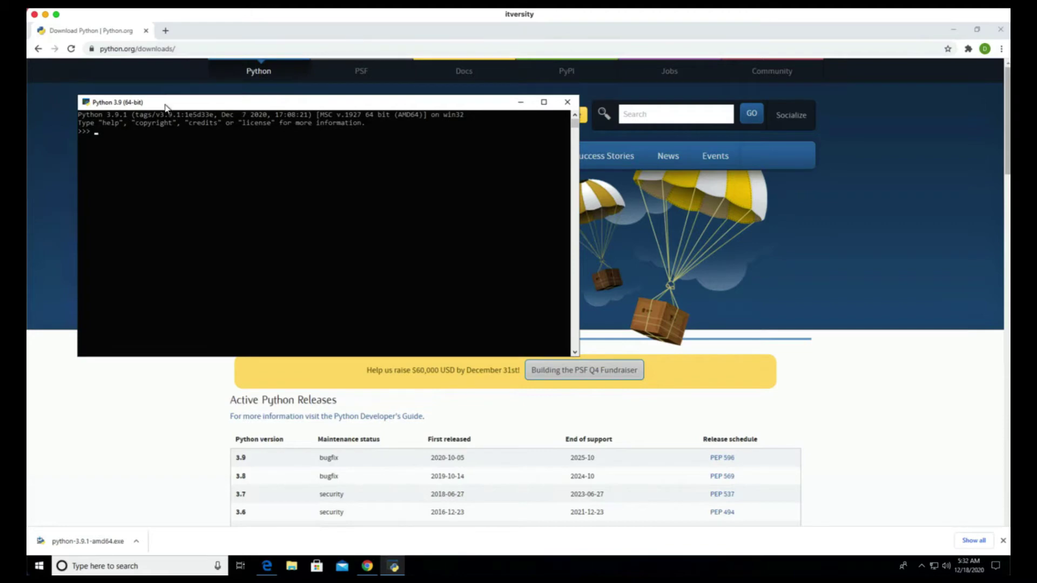
right_click(165, 105)
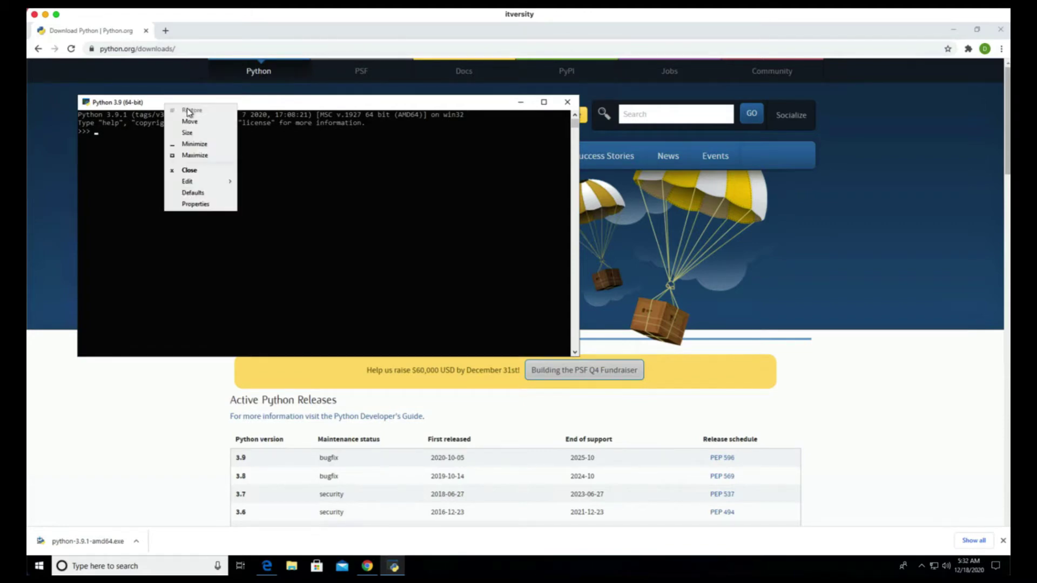
click(196, 205)
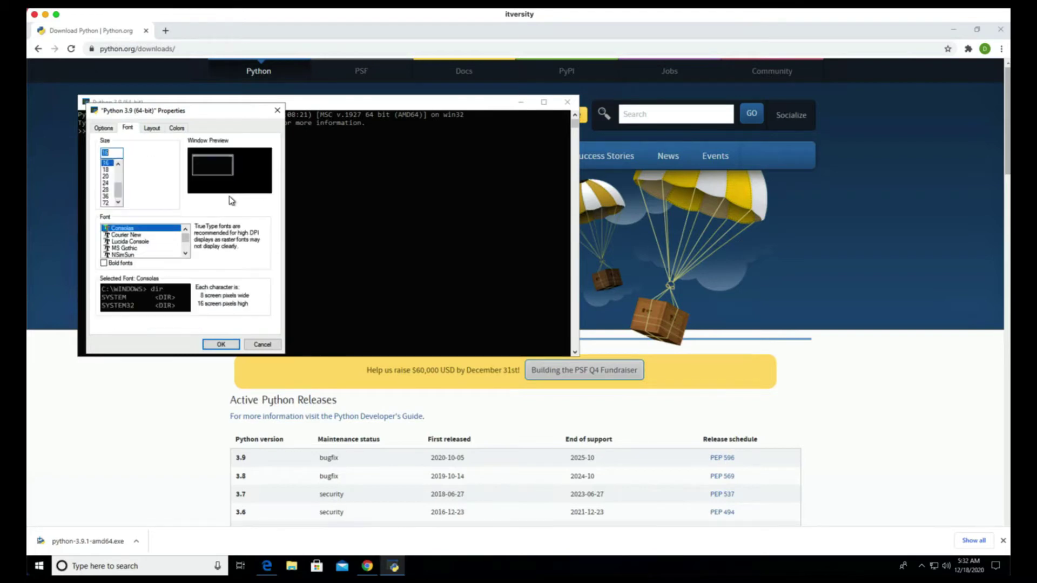
click(106, 184)
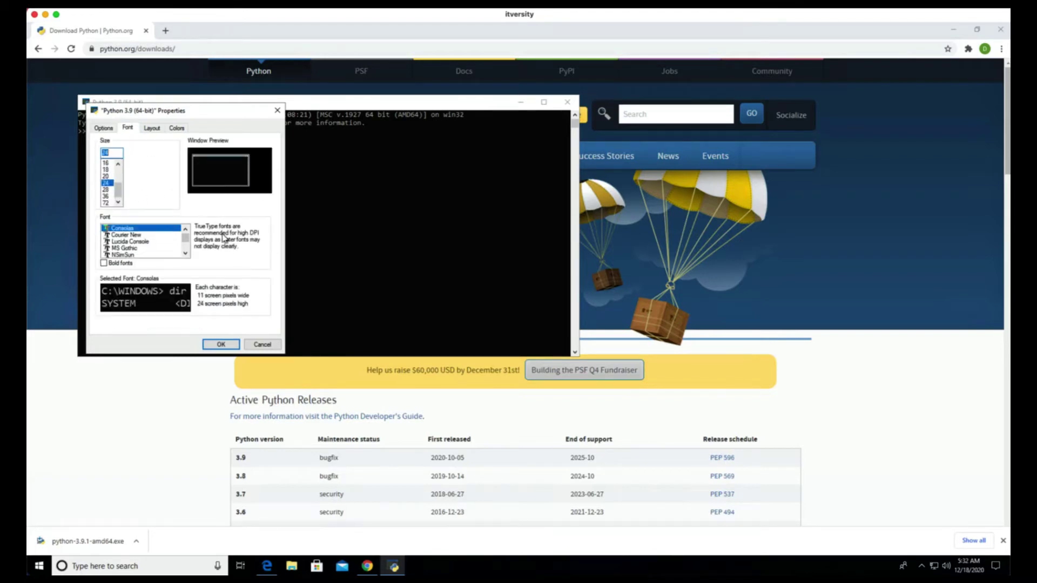
click(220, 344)
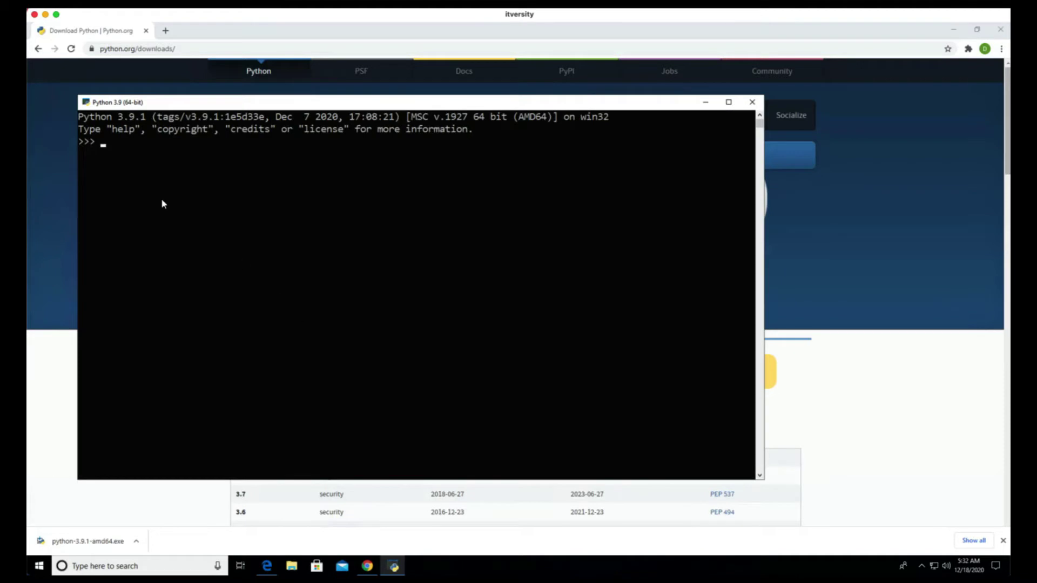
Run print('Hello World') in the Python console, and leave the interpreter with exit().
text(print('Hello World'))
key(Return)
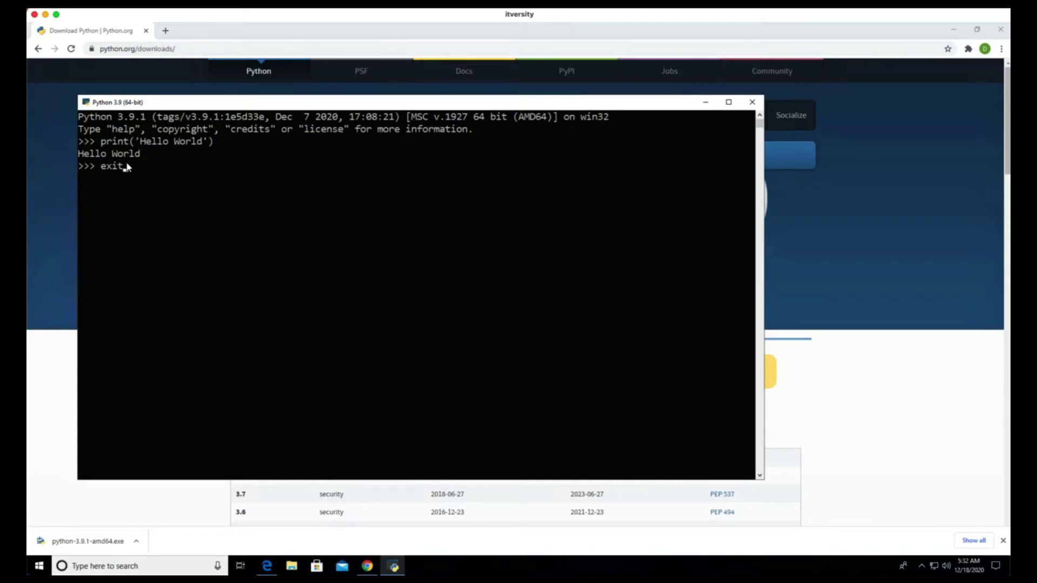
text(())
key(Return)
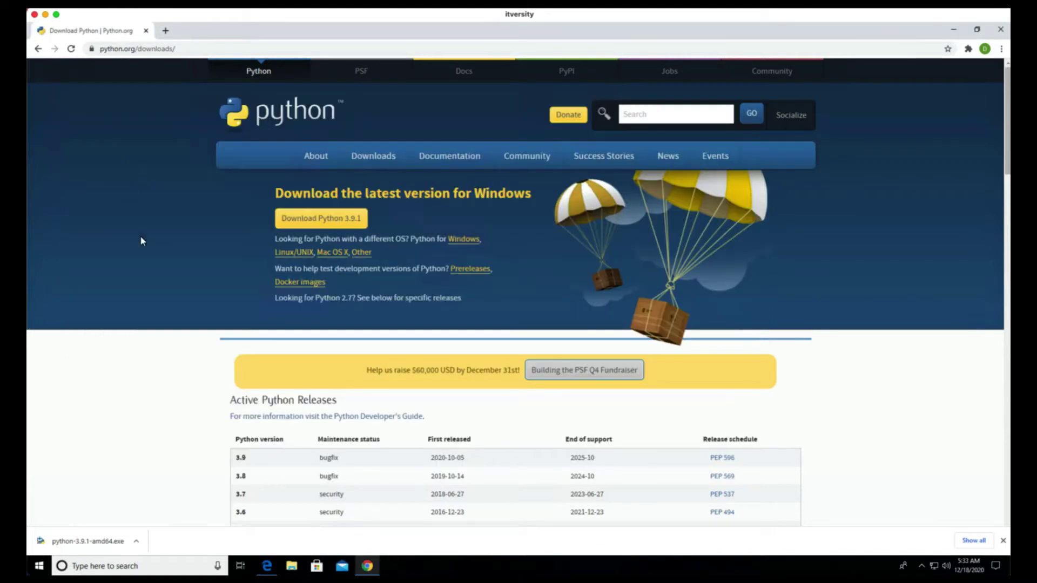
Open a Command Prompt through the Windows search, run python to check whether the command is available, and exit.
click(135, 565)
text(d)
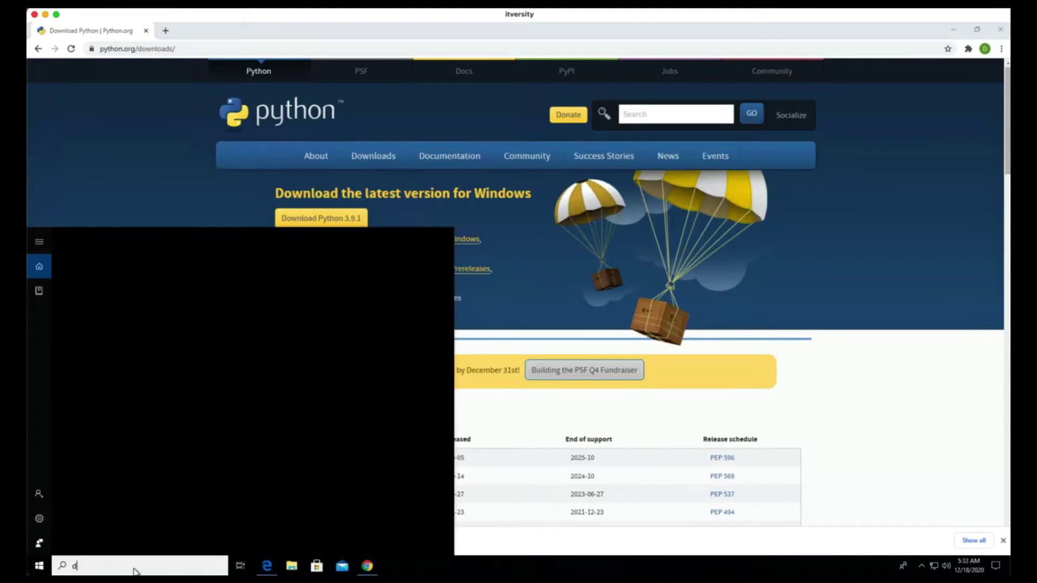
text(md)
key(ctrl+shift+Return)
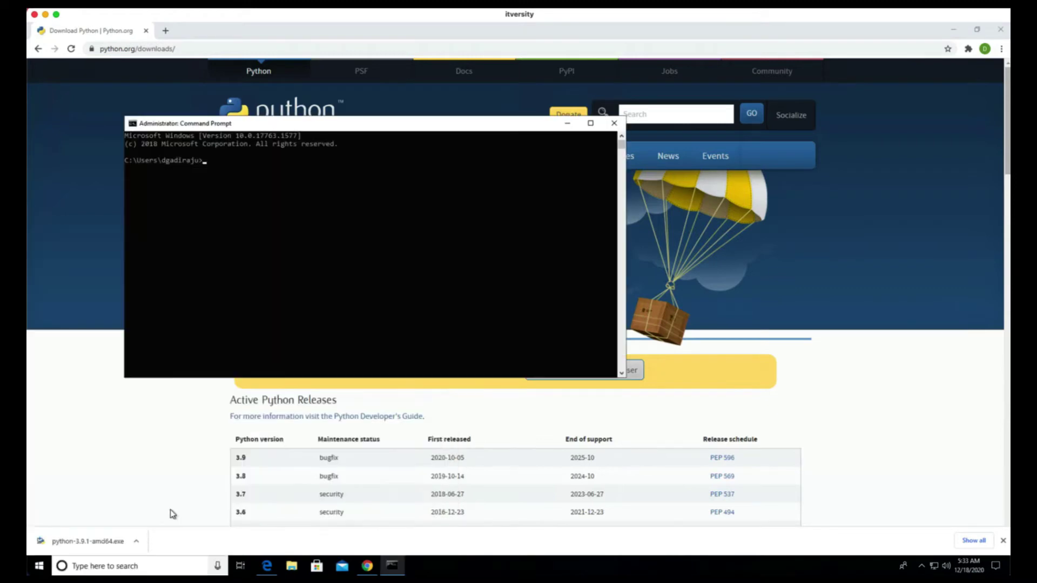
text(python)
key(Return)
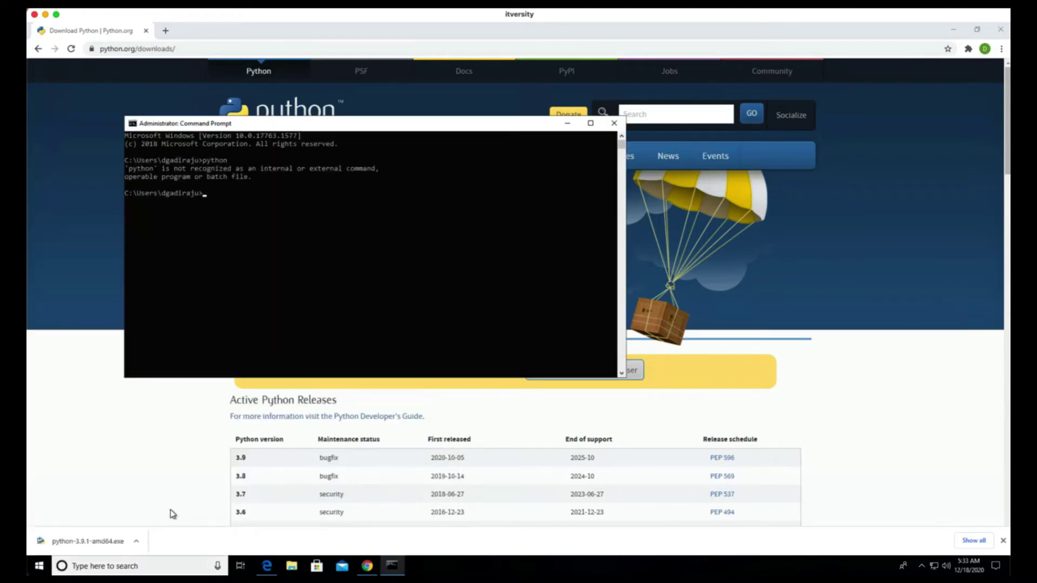
text(exit)
key(Return)
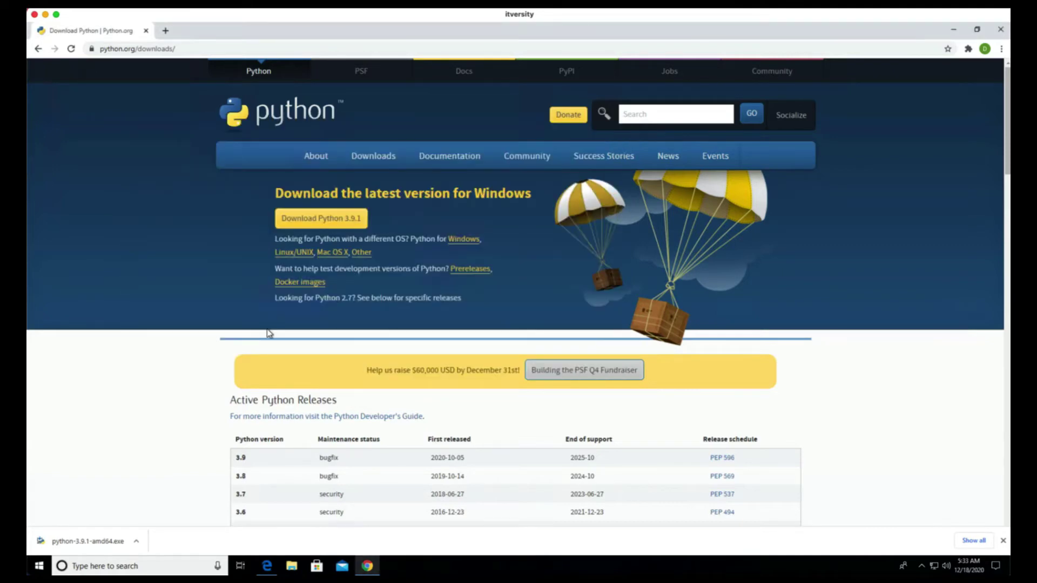
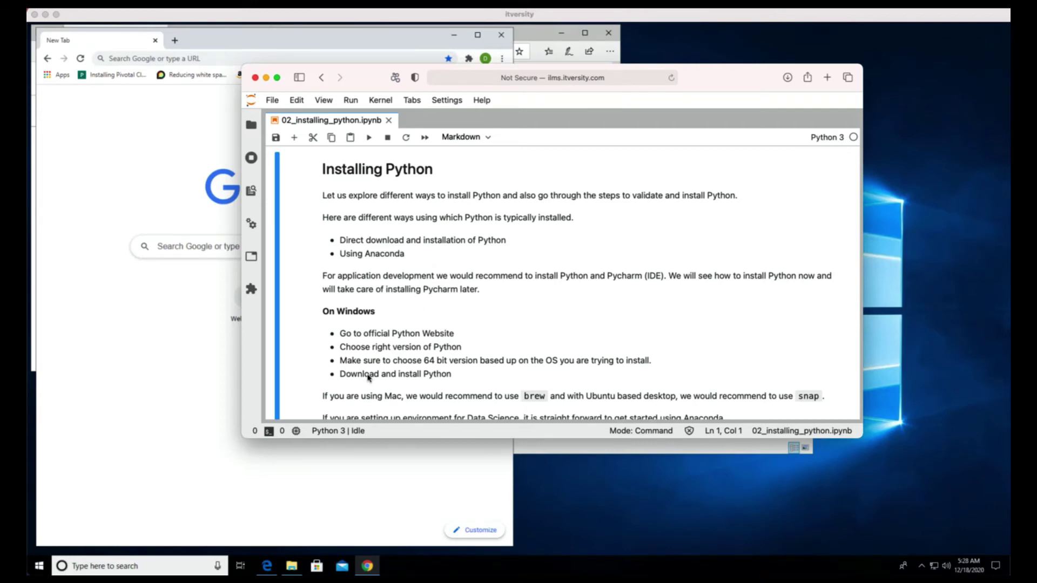
Find and launch Windows PowerShell from the Windows search.
click(147, 565)
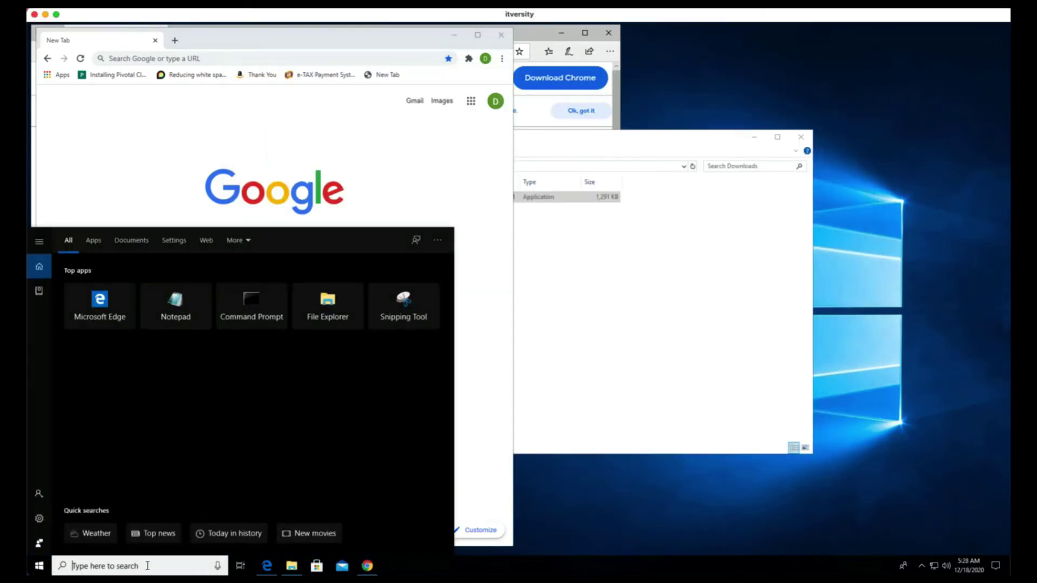
text(power)
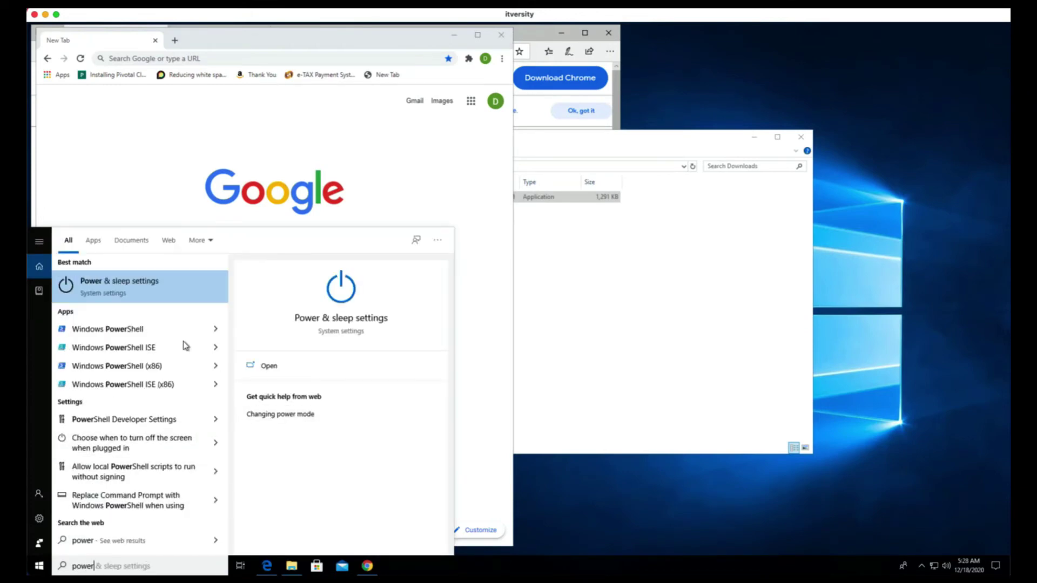
click(143, 329)
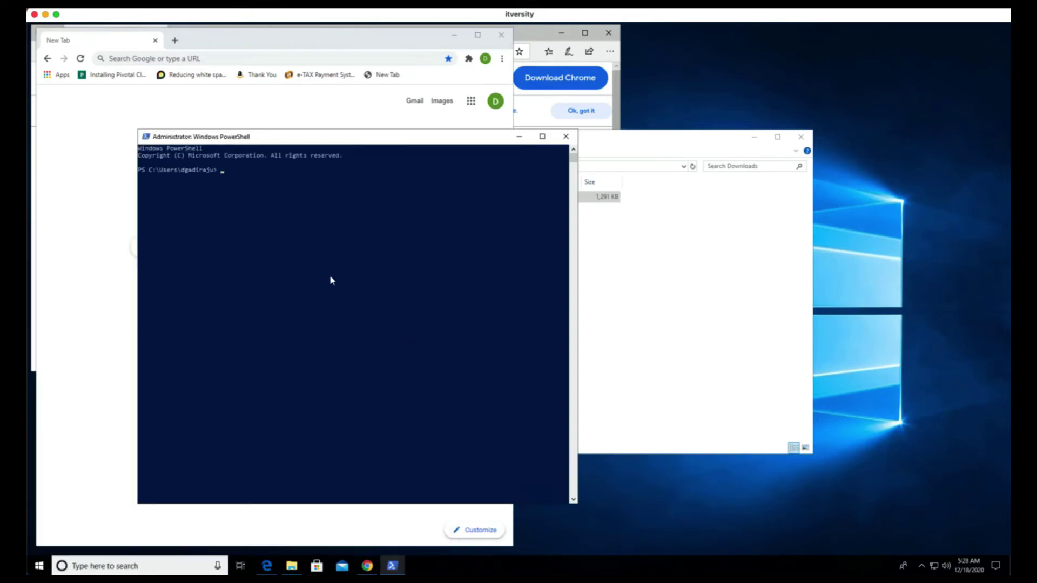
Set the PowerShell console's font size to 20 and maximize its window.
right_click(205, 141)
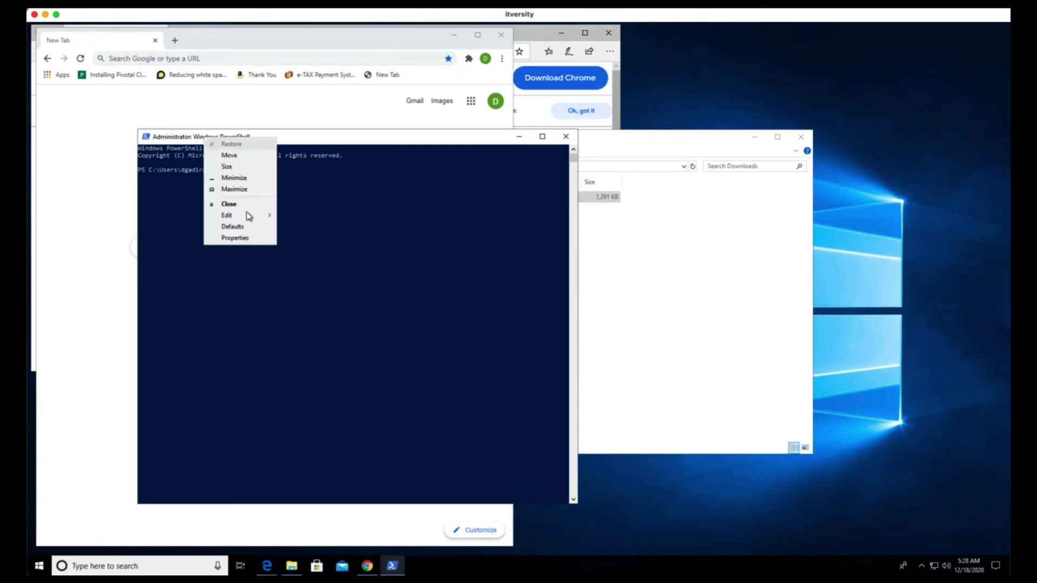
click(238, 238)
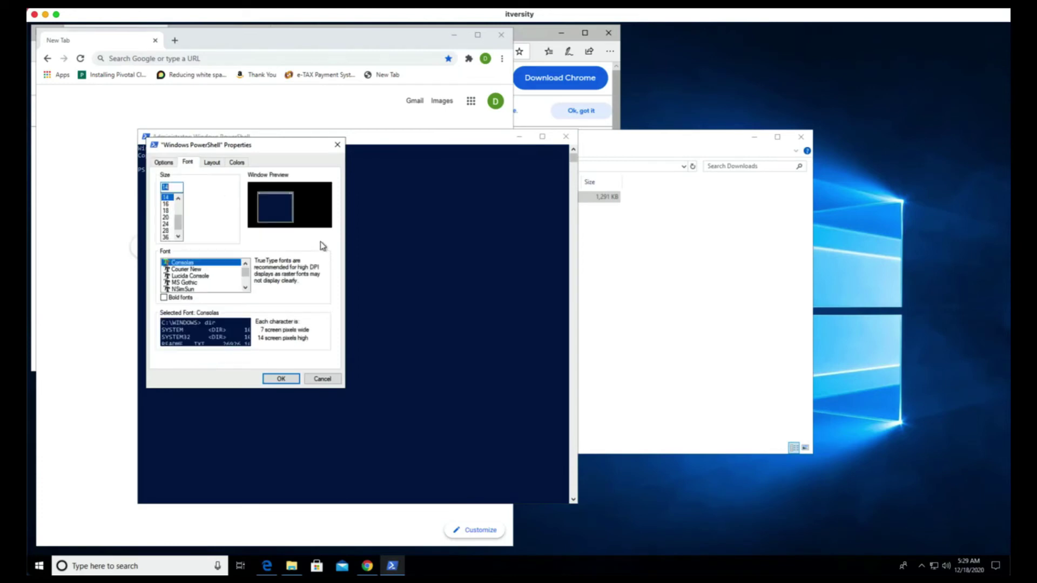
click(171, 225)
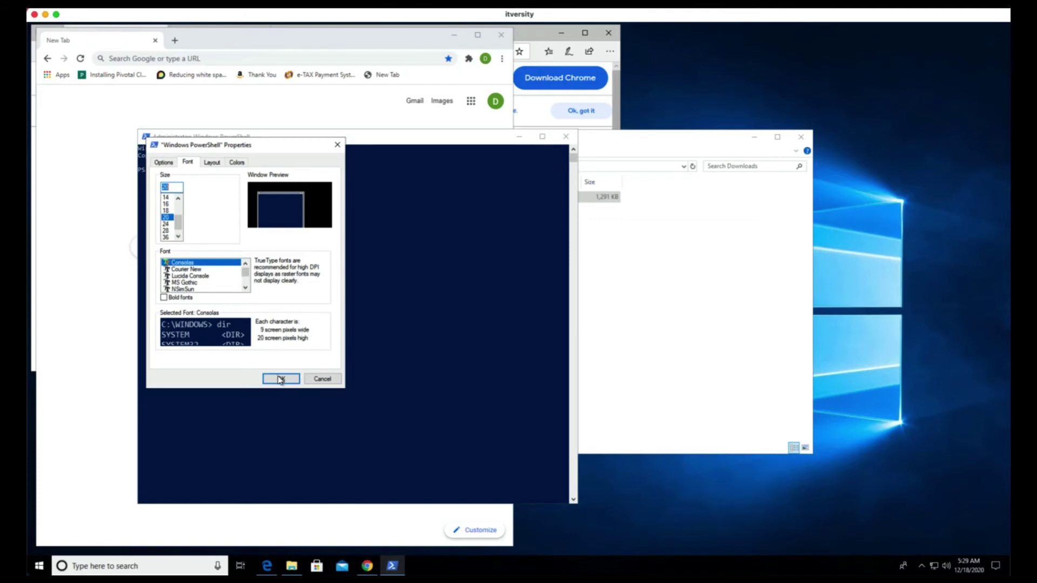
click(278, 379)
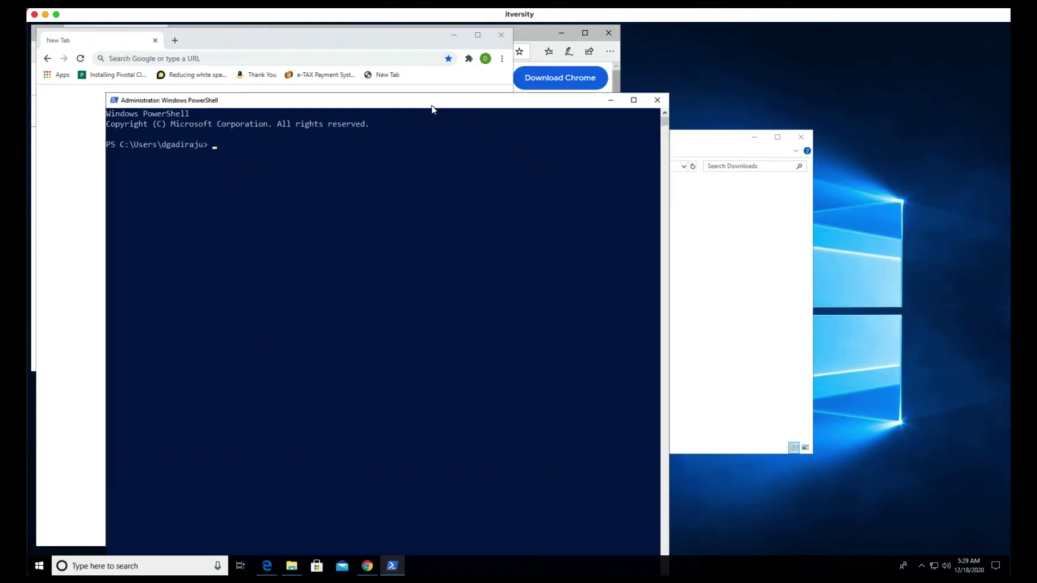
click(613, 70)
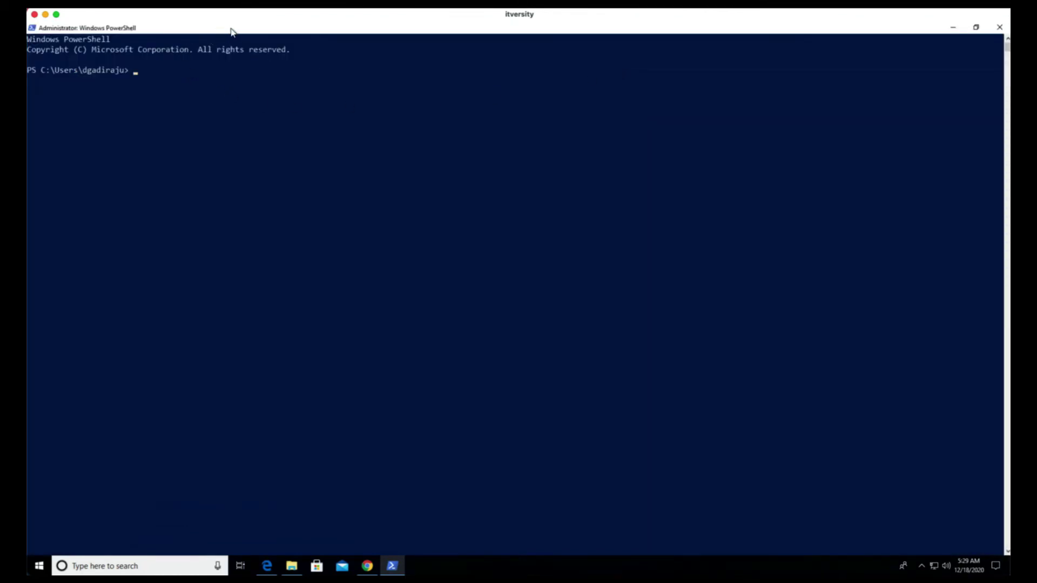
Set the PowerShell console's font size to 24 and have its window fill the screen.
drag(232, 31, 236, 73)
right_click(238, 74)
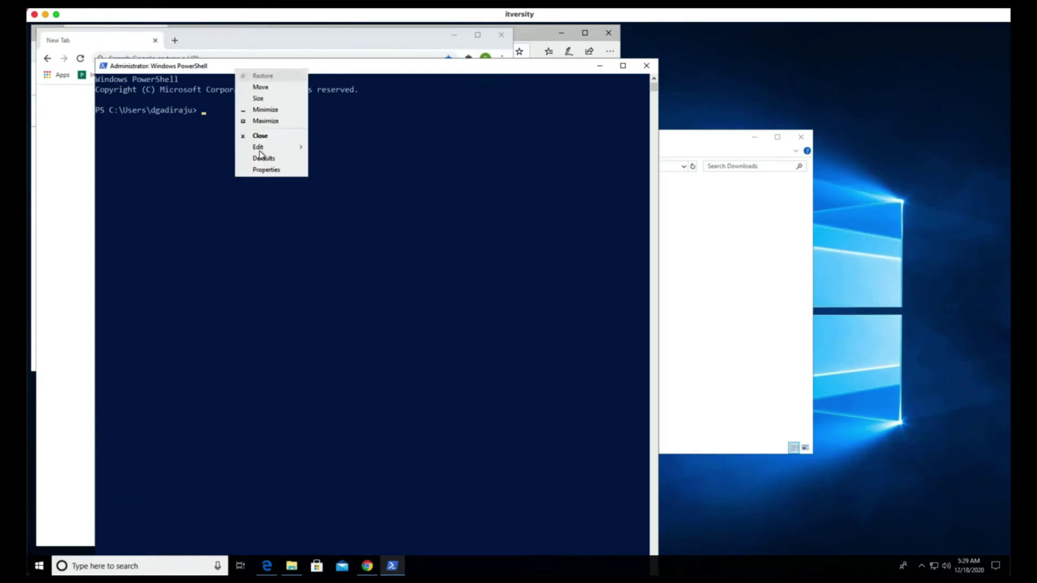
click(260, 170)
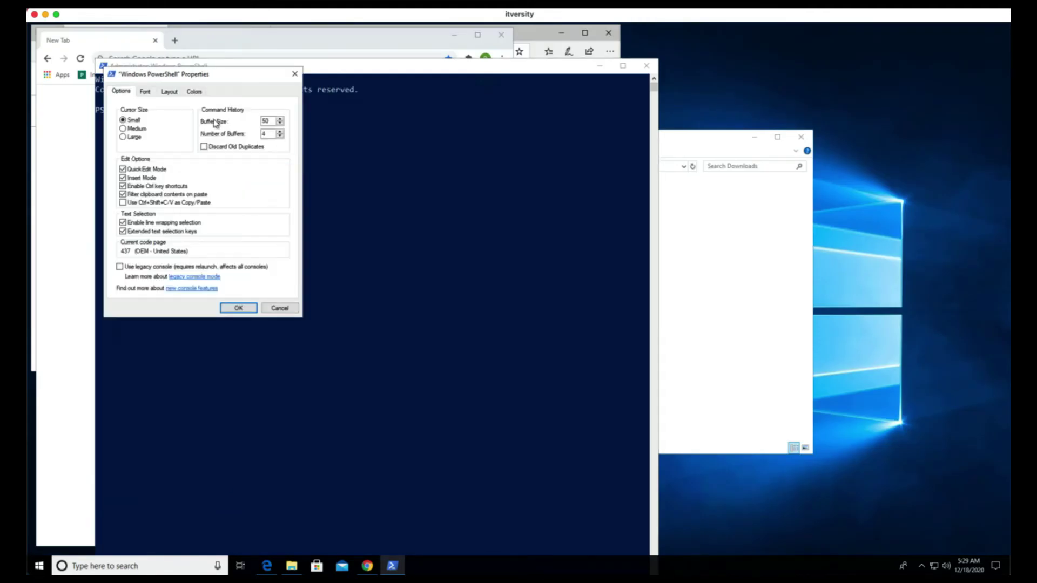
click(145, 91)
click(124, 147)
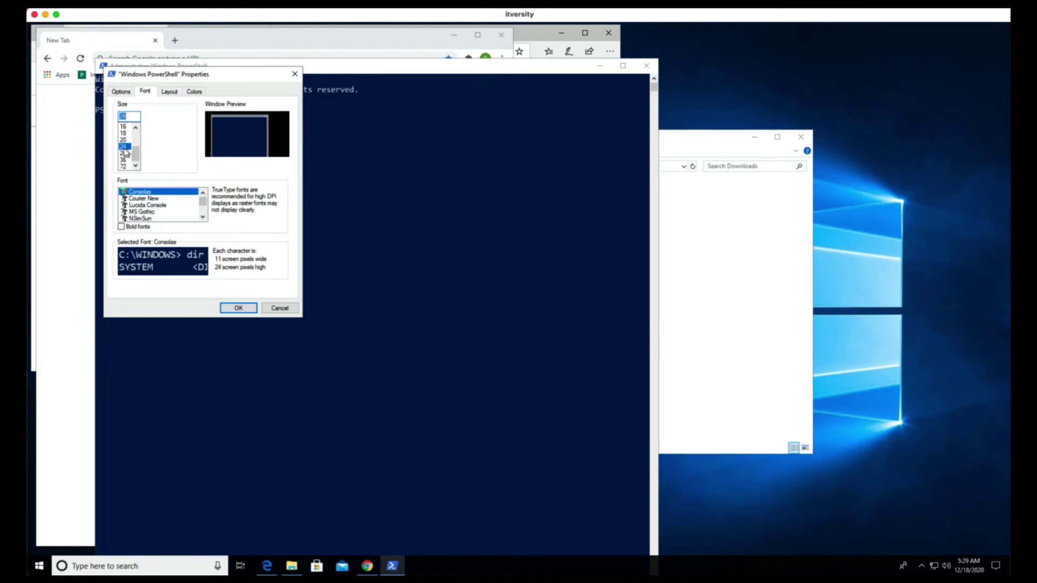
click(238, 308)
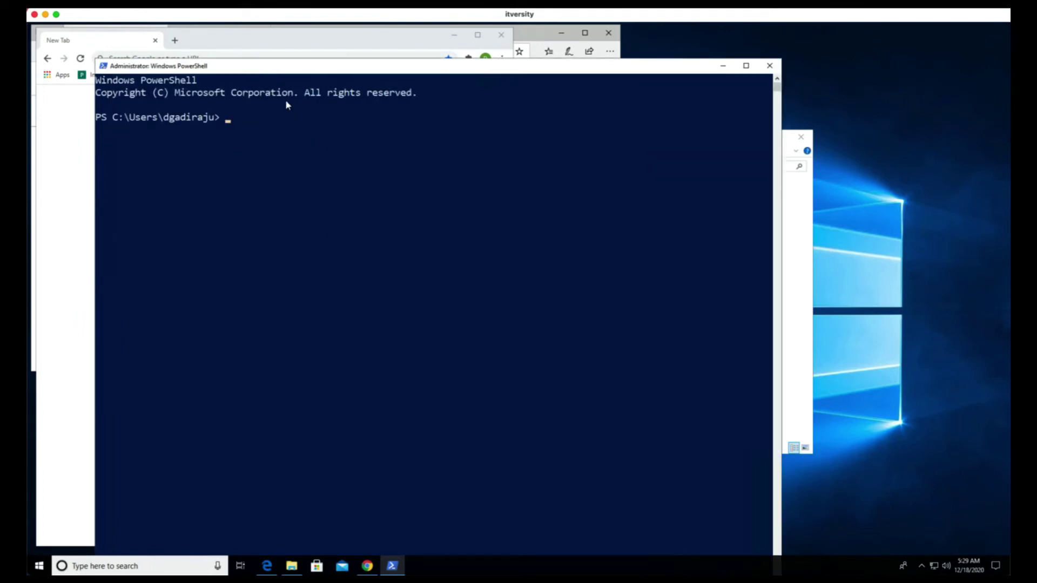
double_click(300, 67)
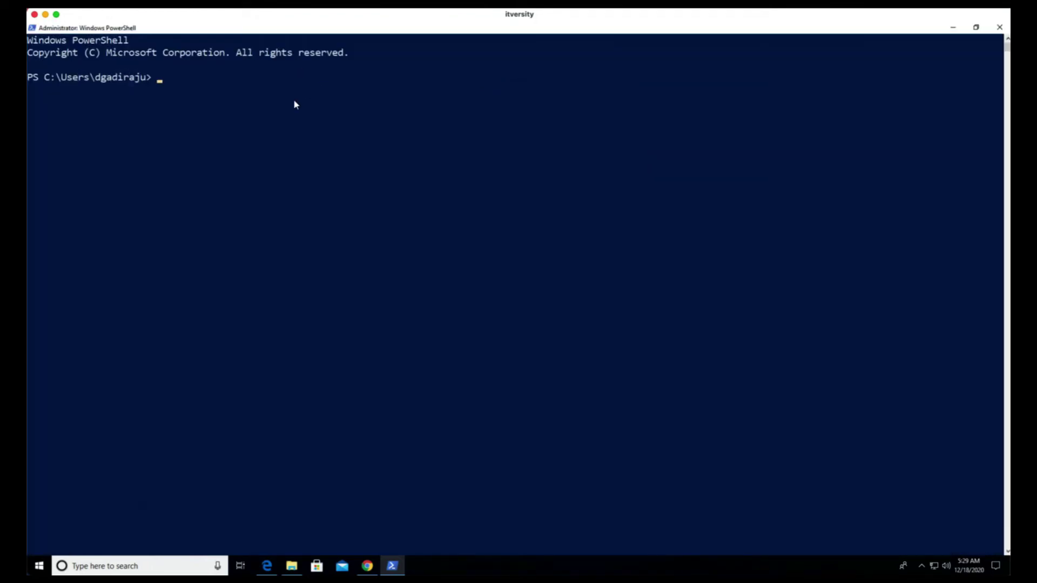
Run python in PowerShell to check whether it is already installed, and exit the session.
text(python)
key(Return)
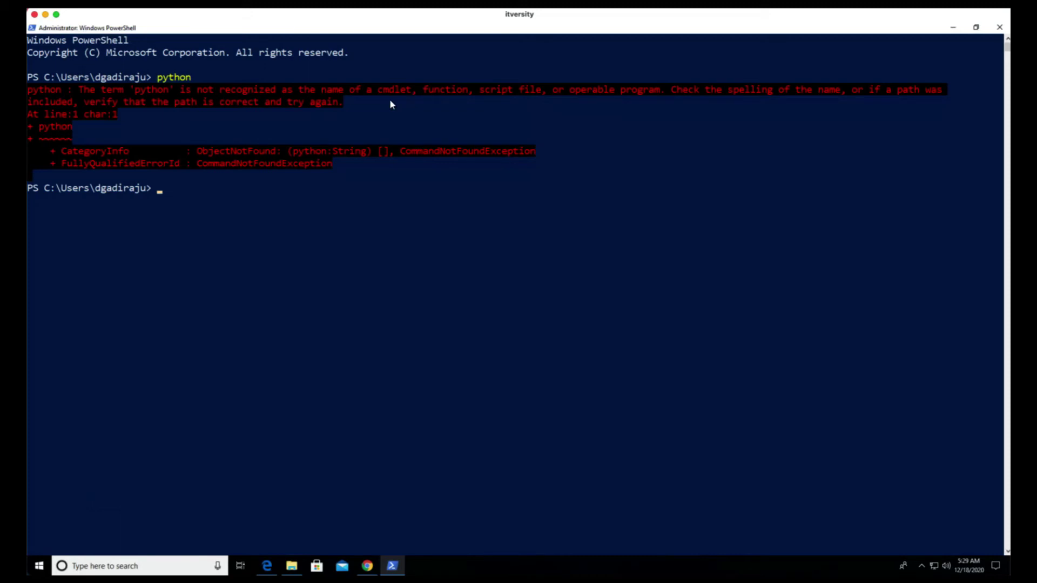
text(exit)
key(Return)
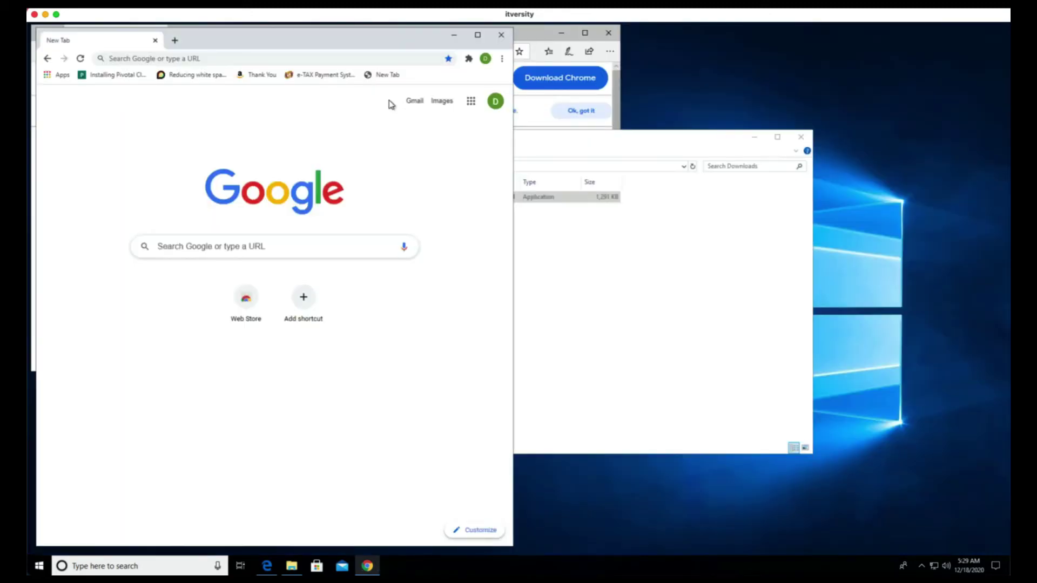
Open python.org in the browser, maximize the window, and go to the site's Downloads page.
click(230, 59)
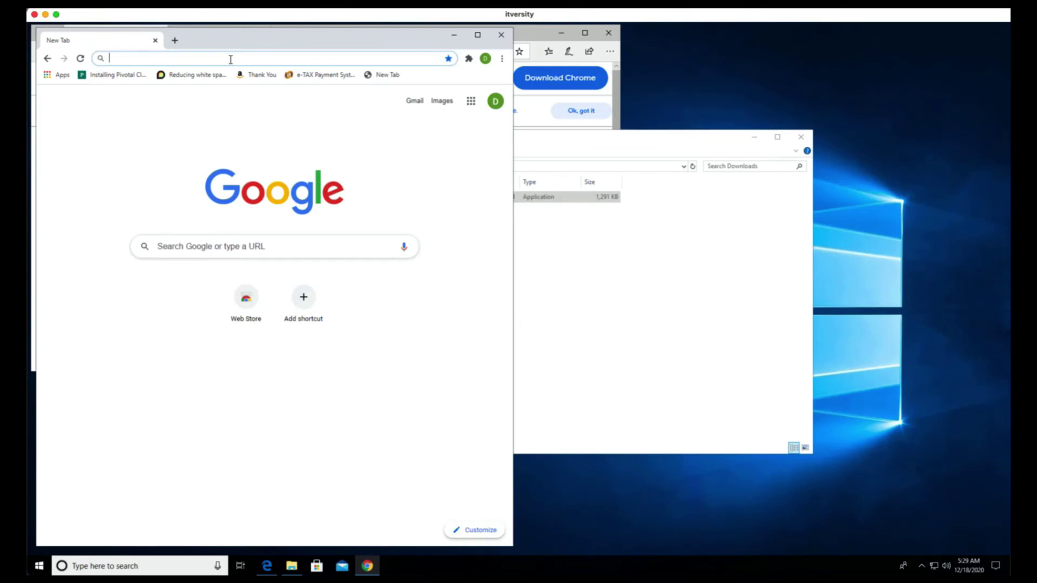
text(python.org)
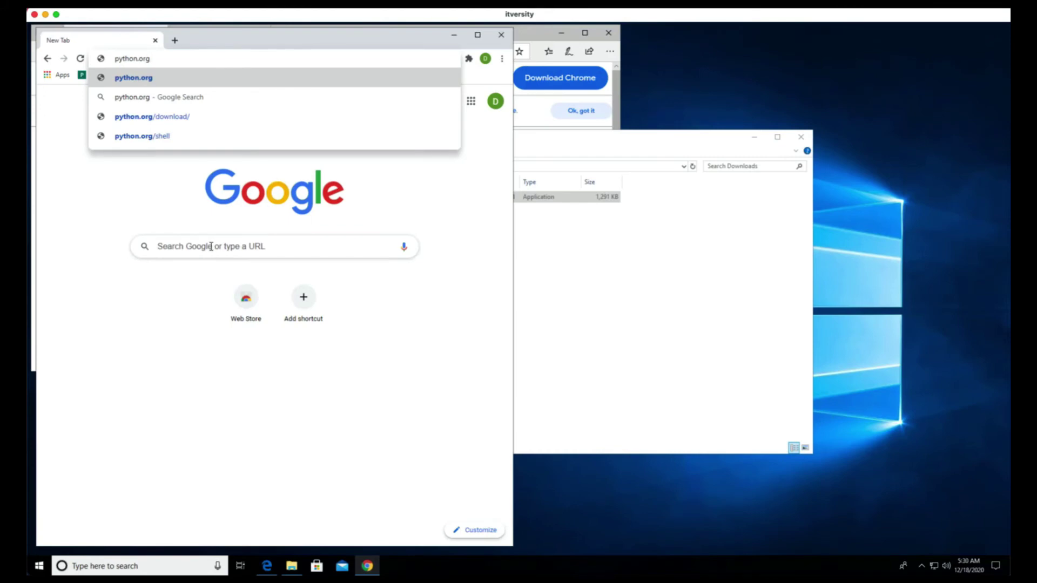
key(Return)
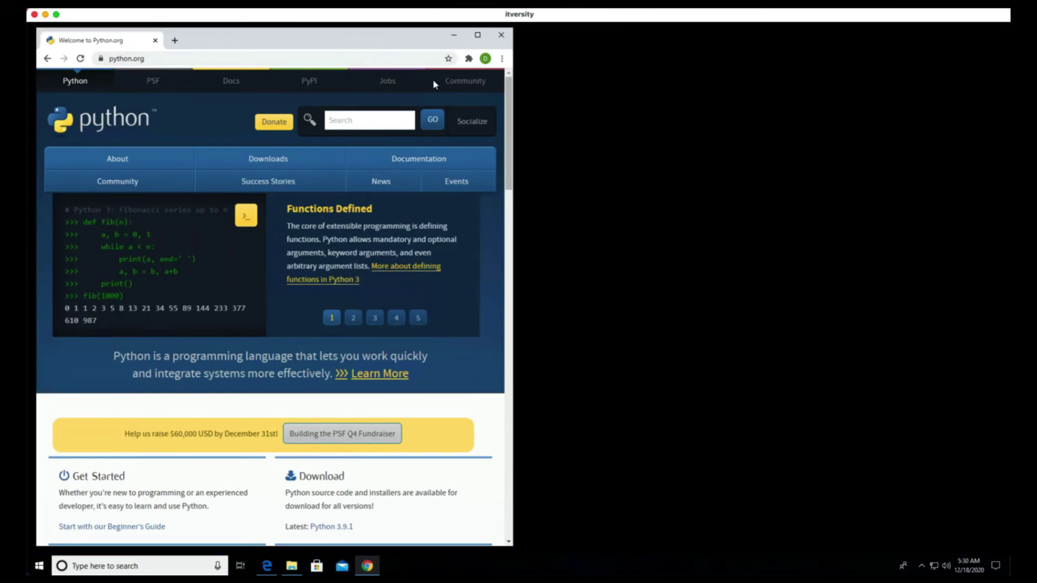
key(super+Up)
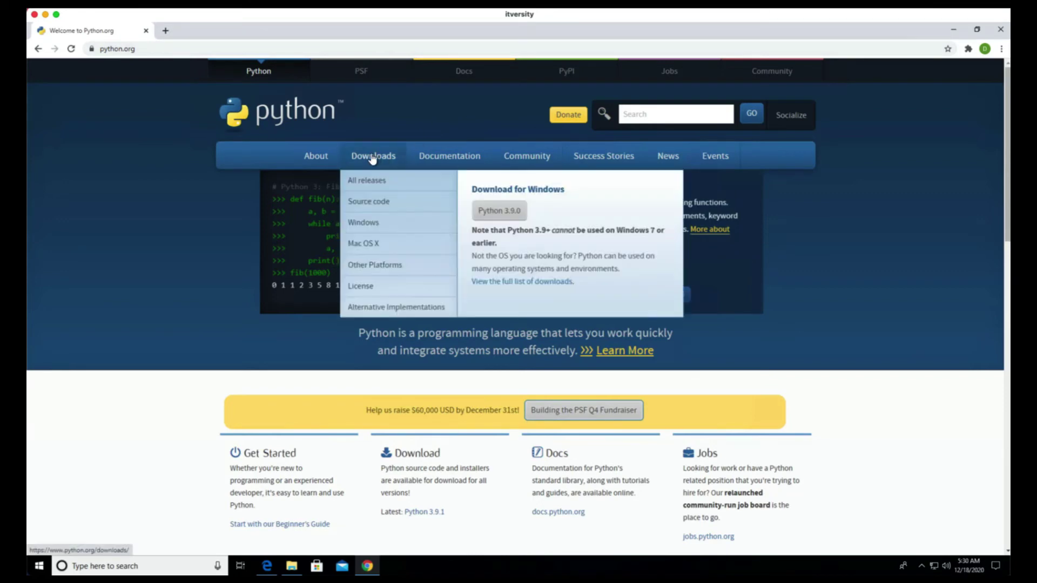
click(372, 157)
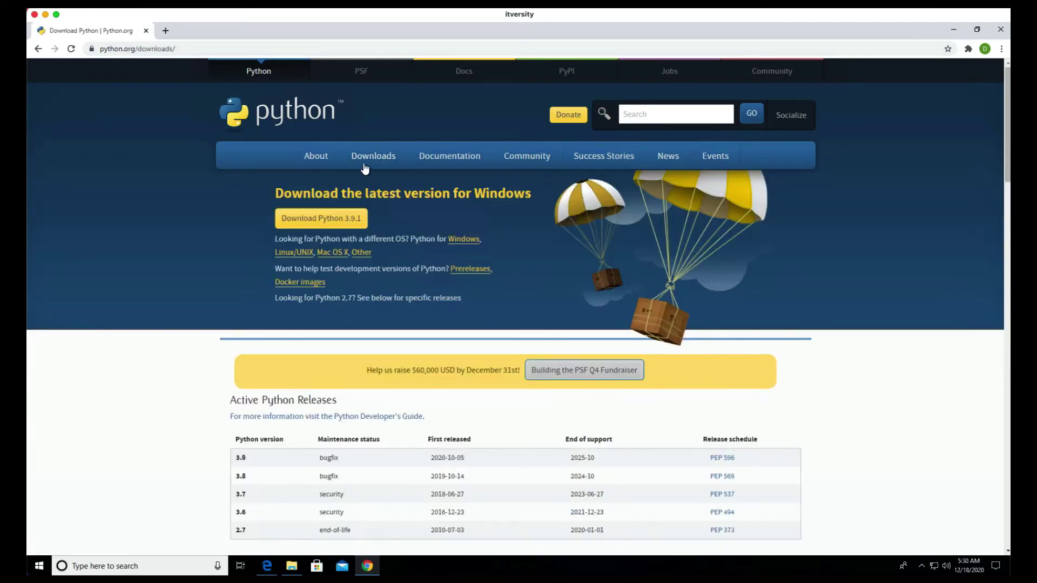
Download the Python 3.9.1 installer for Windows and show the downloaded file in its folder.
click(350, 222)
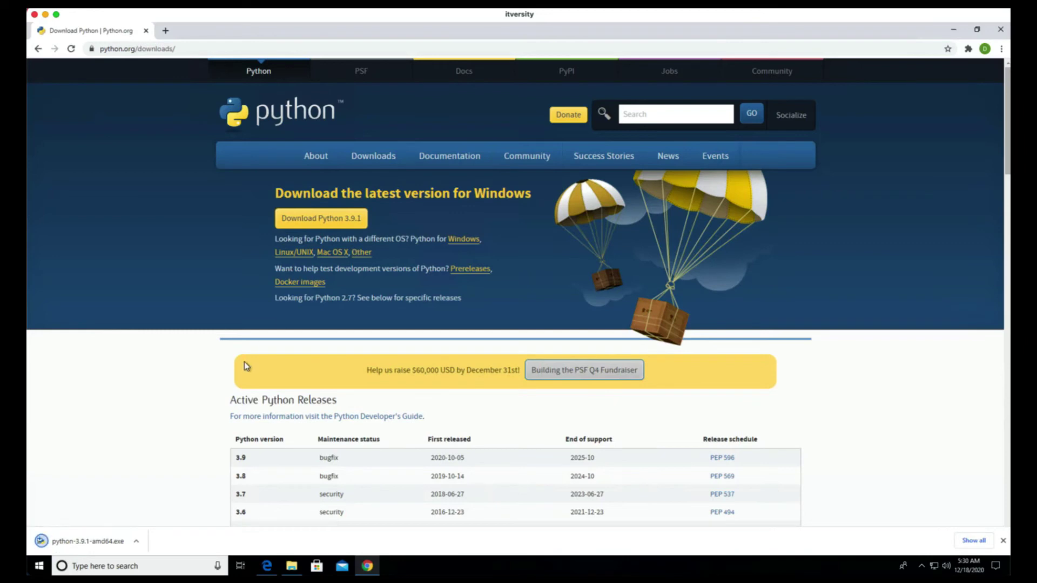
click(108, 546)
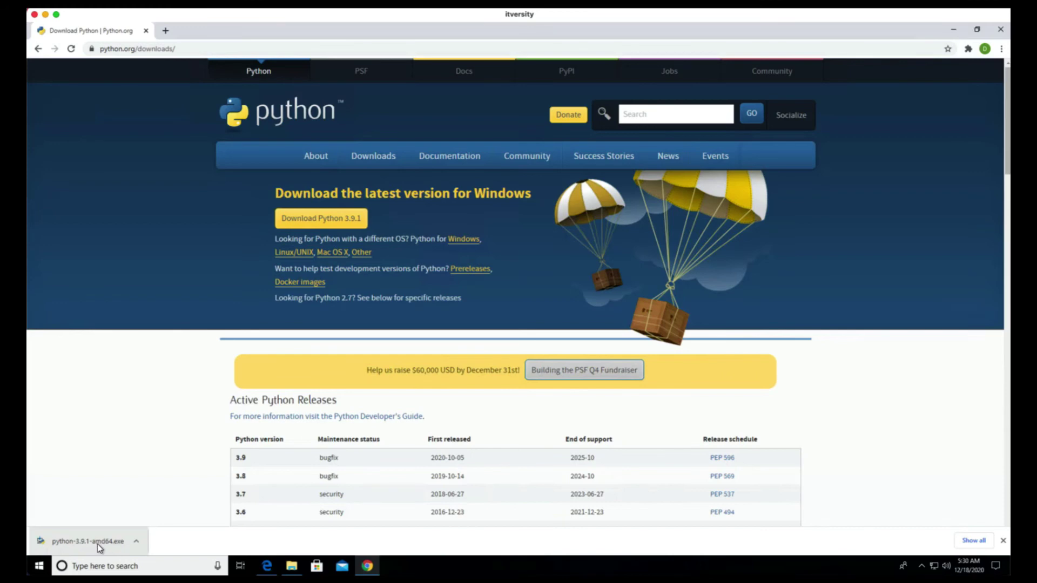
click(136, 541)
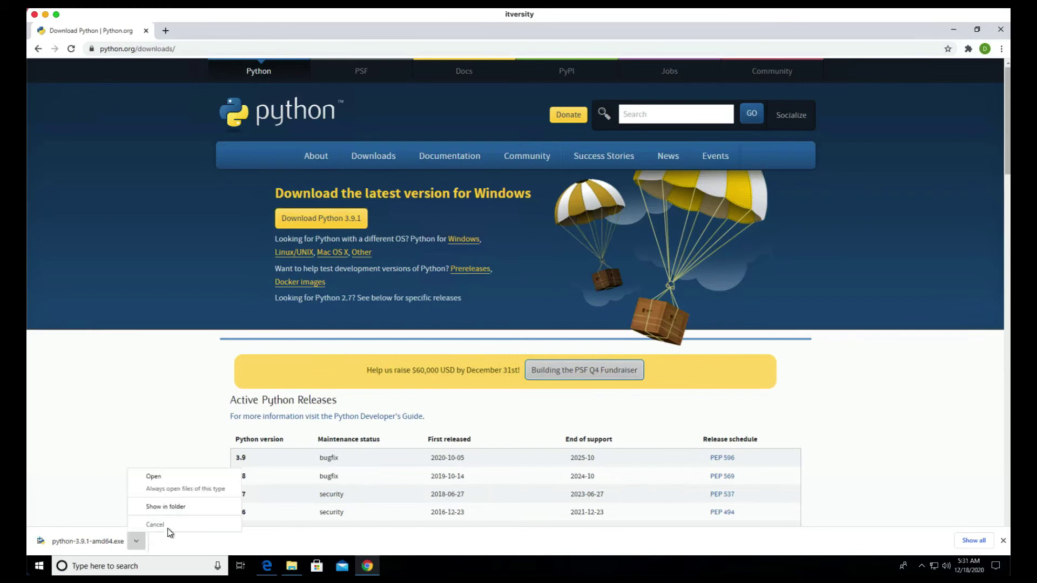
click(167, 510)
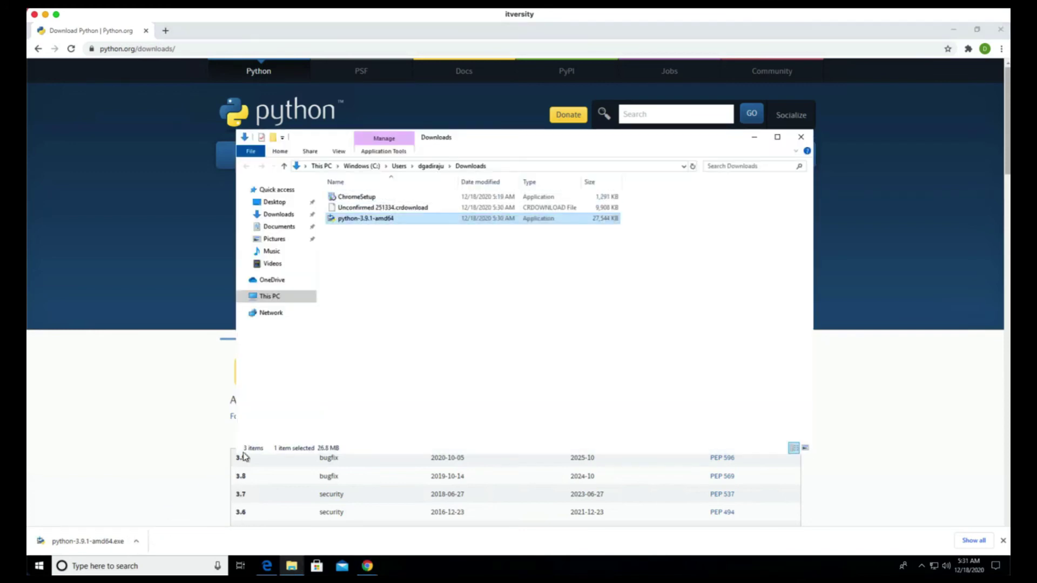
click(456, 297)
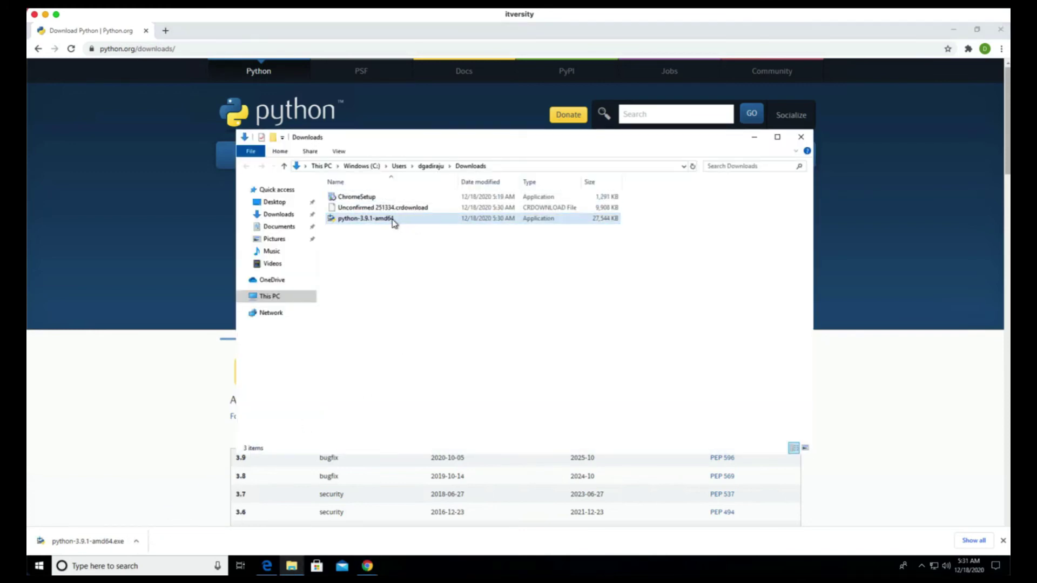
Run the python-3.9.1-amd64 installer with the default Install Now option, and close the setup and the Downloads folder.
double_click(393, 221)
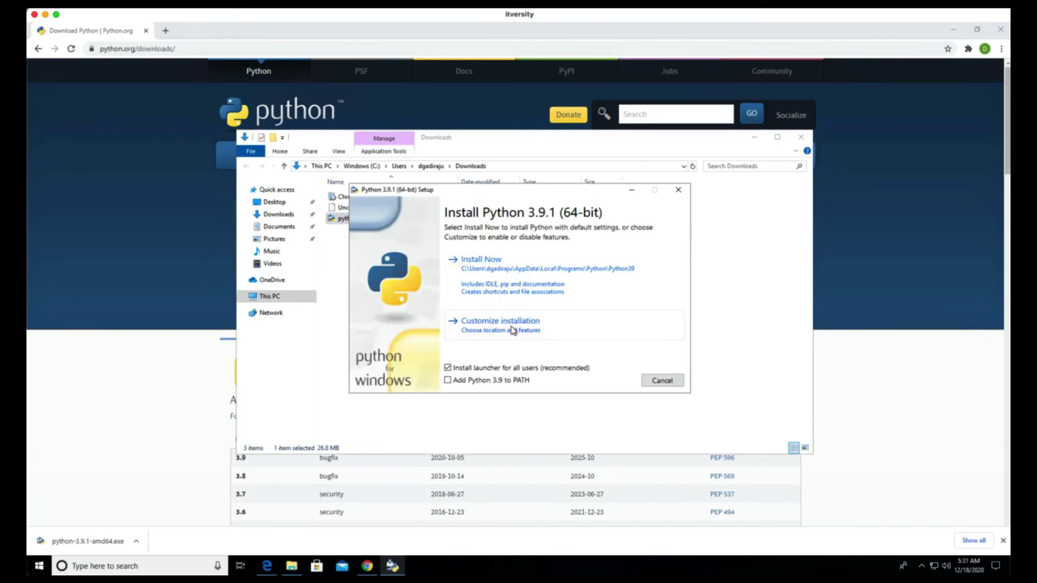
click(483, 267)
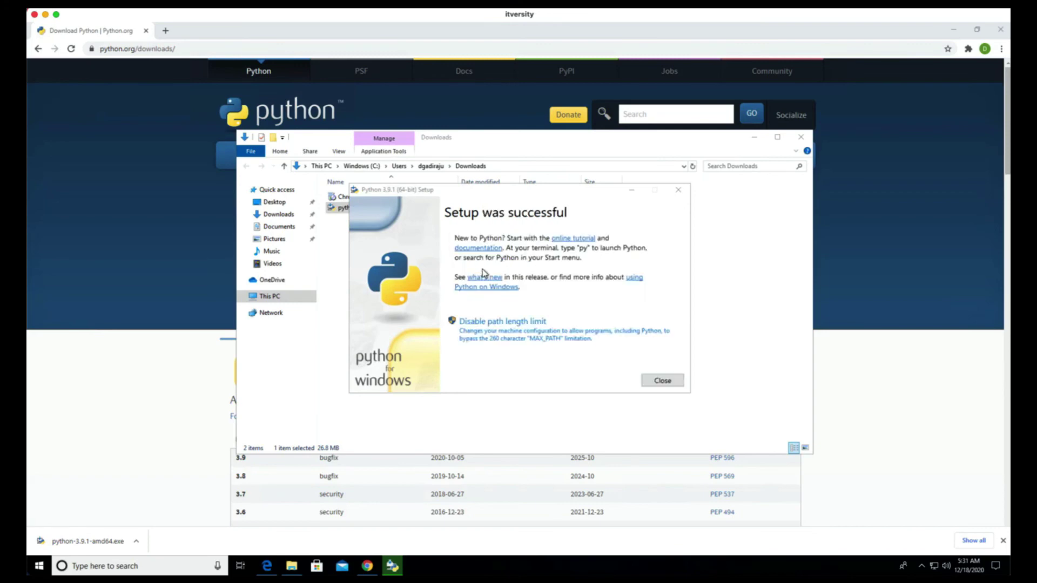
click(662, 381)
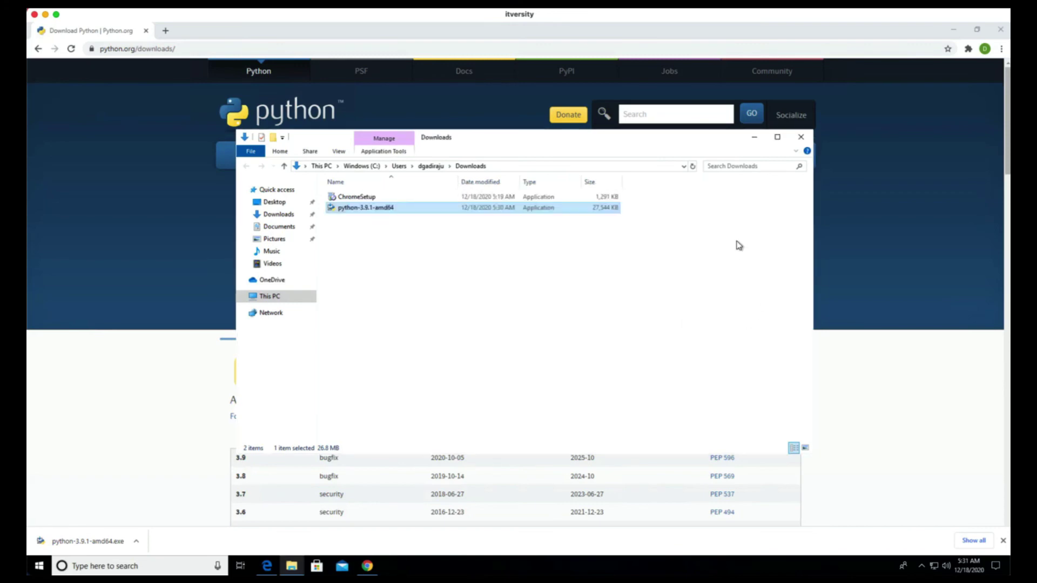
click(800, 136)
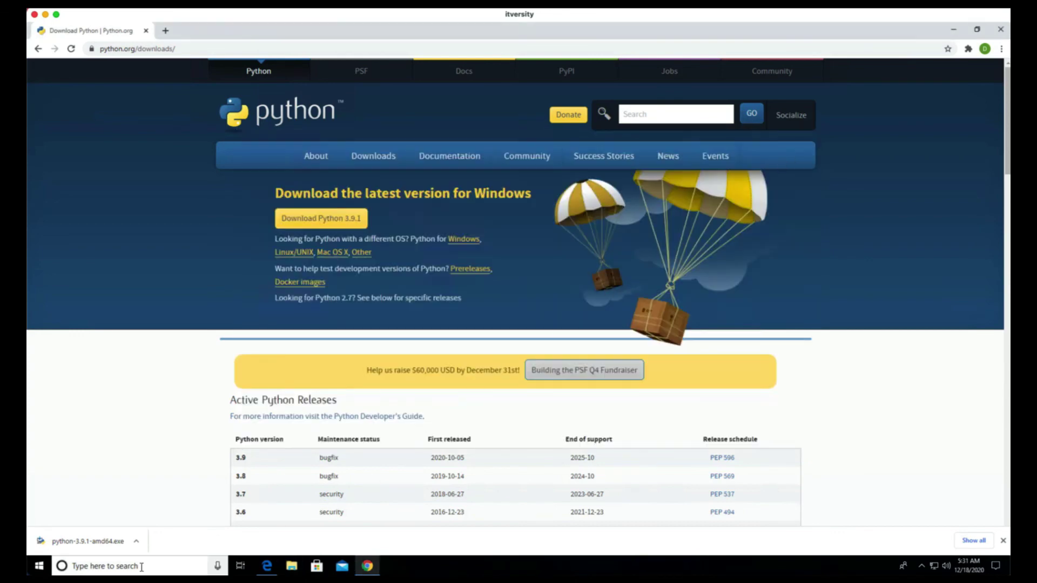
Open Windows PowerShell, run python to check whether the command is recognized after the installation, and exit the session.
click(141, 567)
text(powers)
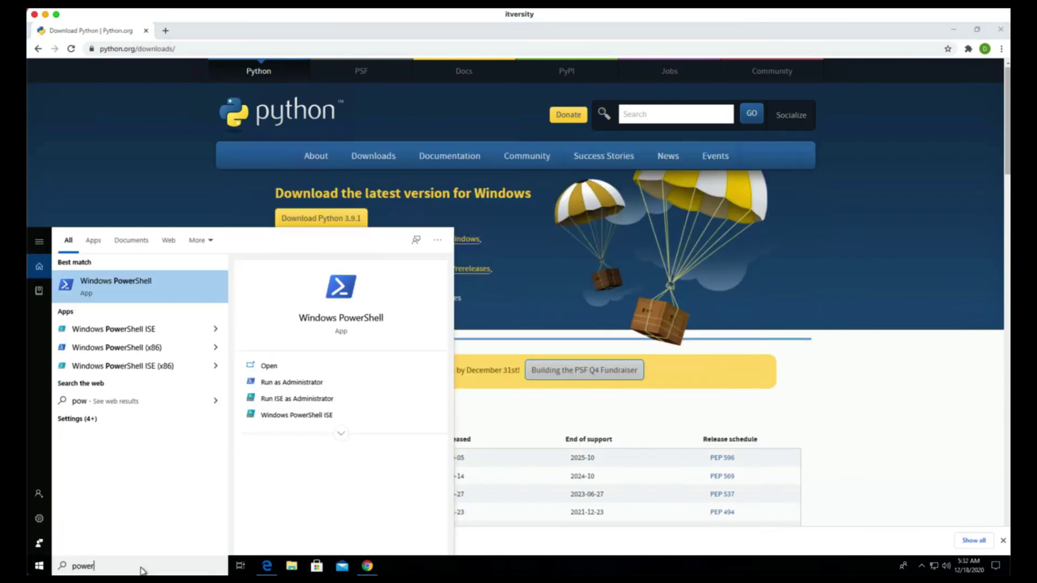
click(302, 331)
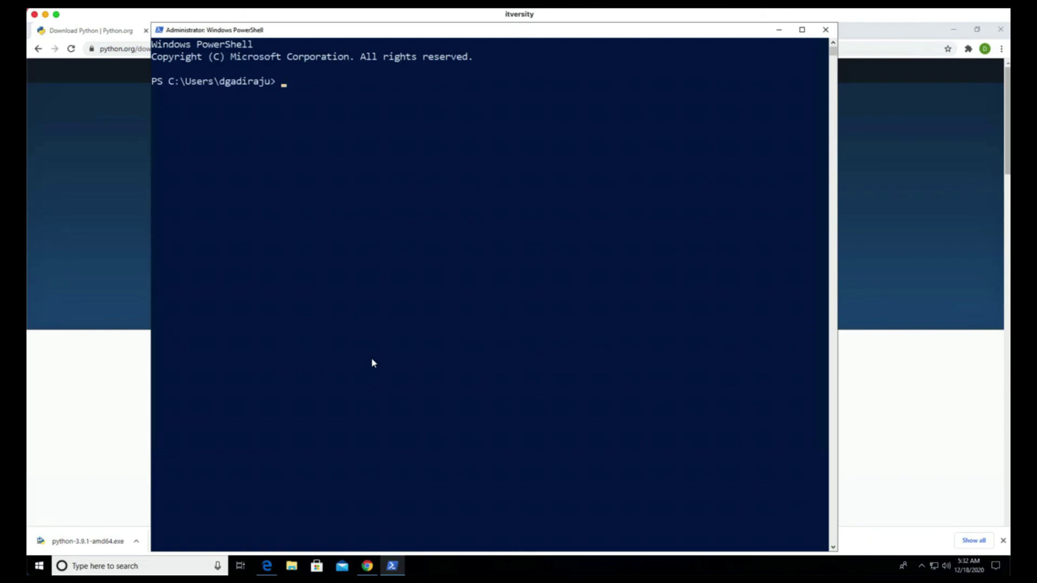
text(python)
key(Return)
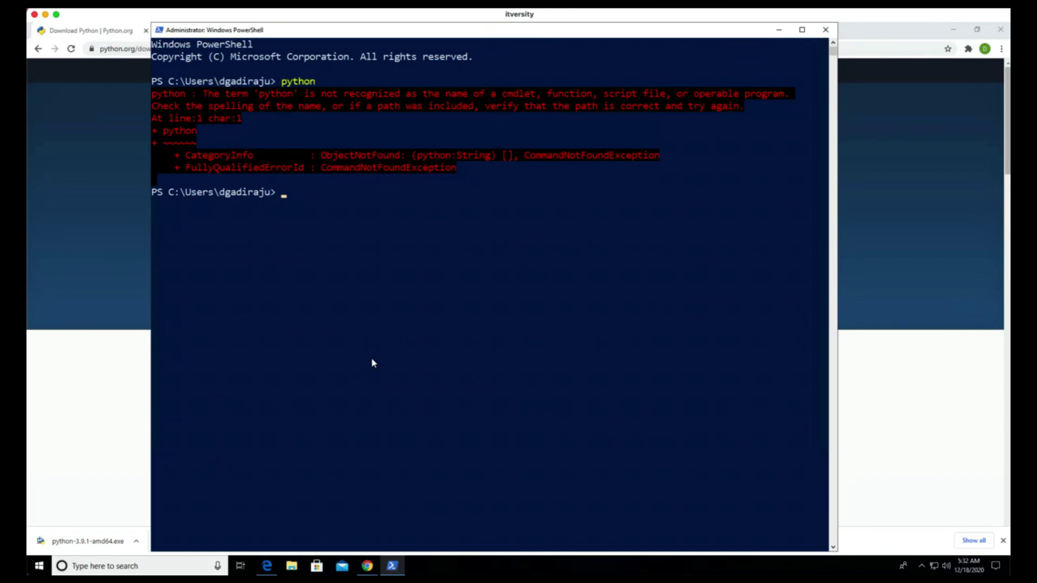
text(exit)
key(Return)
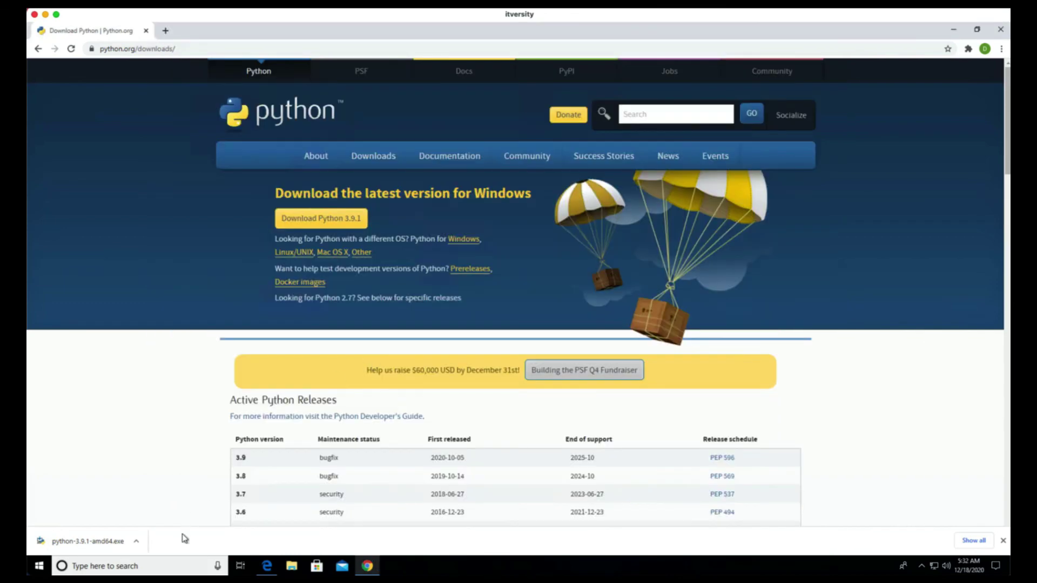
Open the Python 3.9 (64-bit) console from Windows search and set its font size to 24.
click(171, 565)
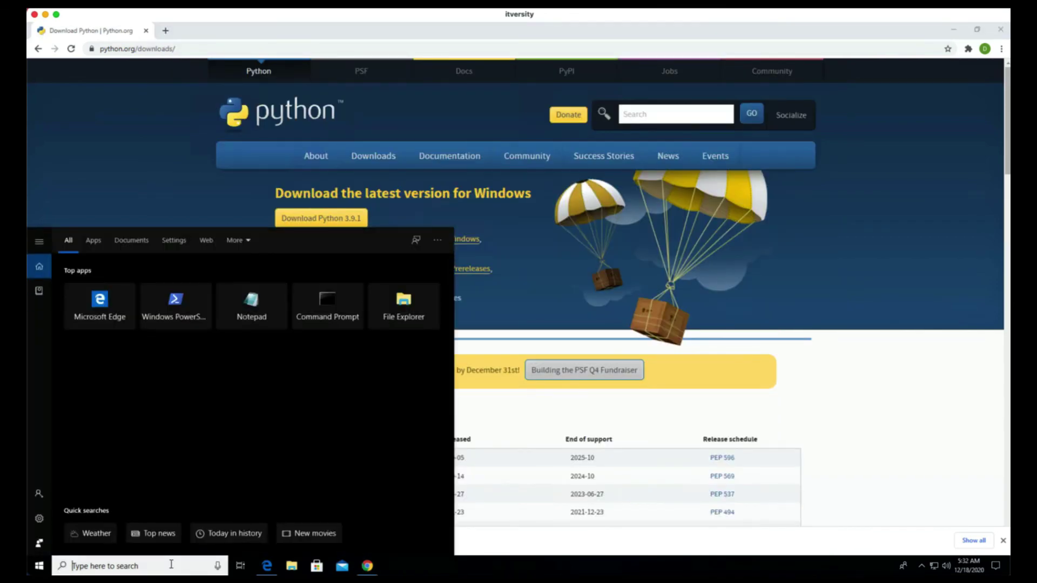
text(python)
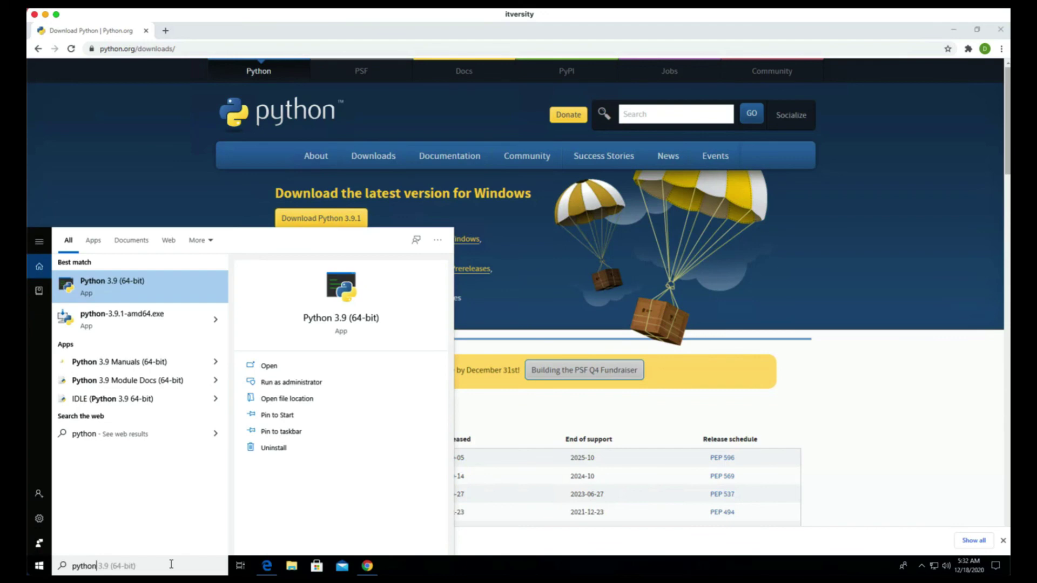
key(Return)
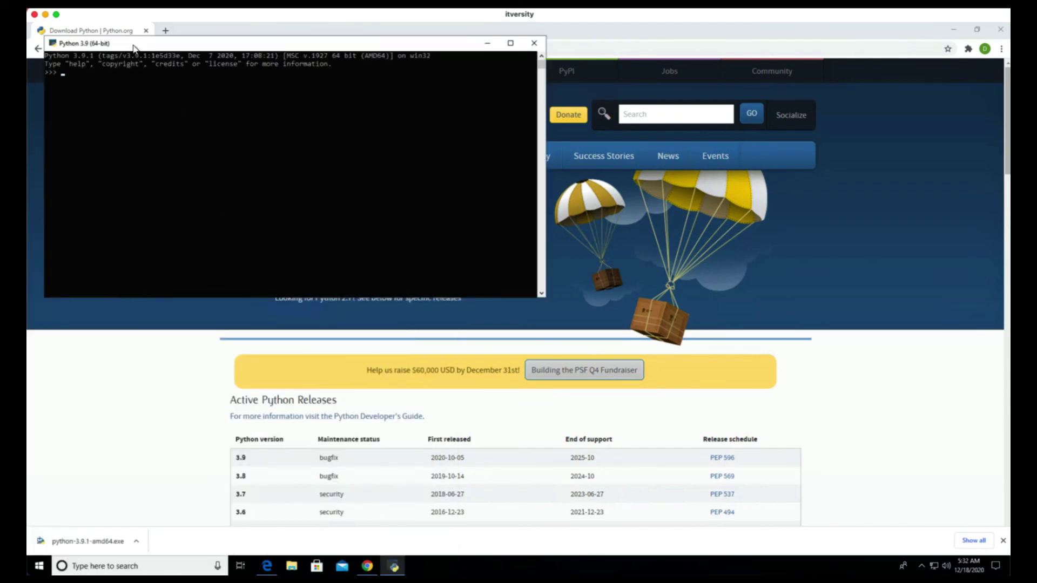
drag(132, 43, 165, 102)
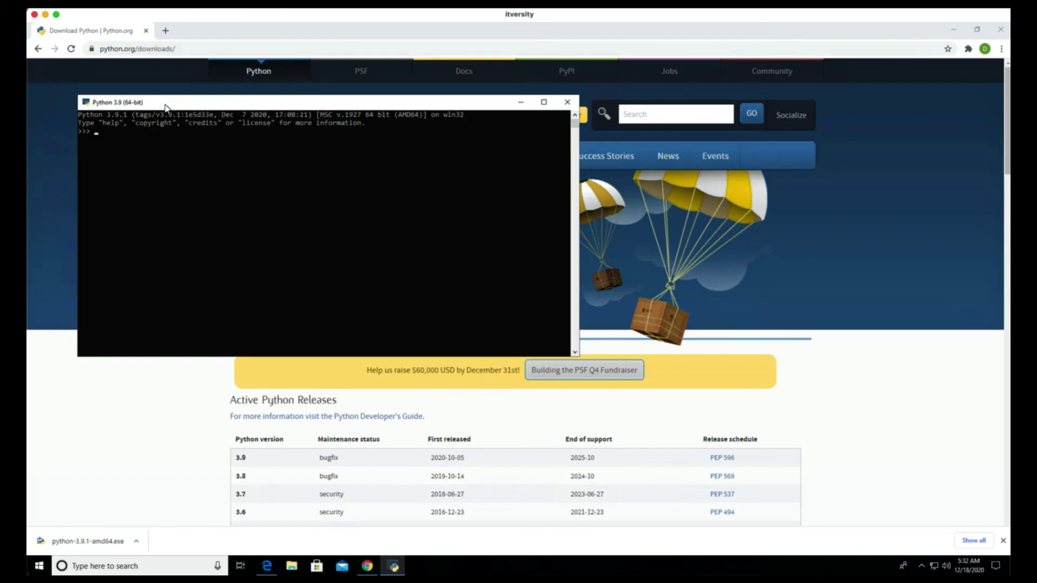
right_click(165, 105)
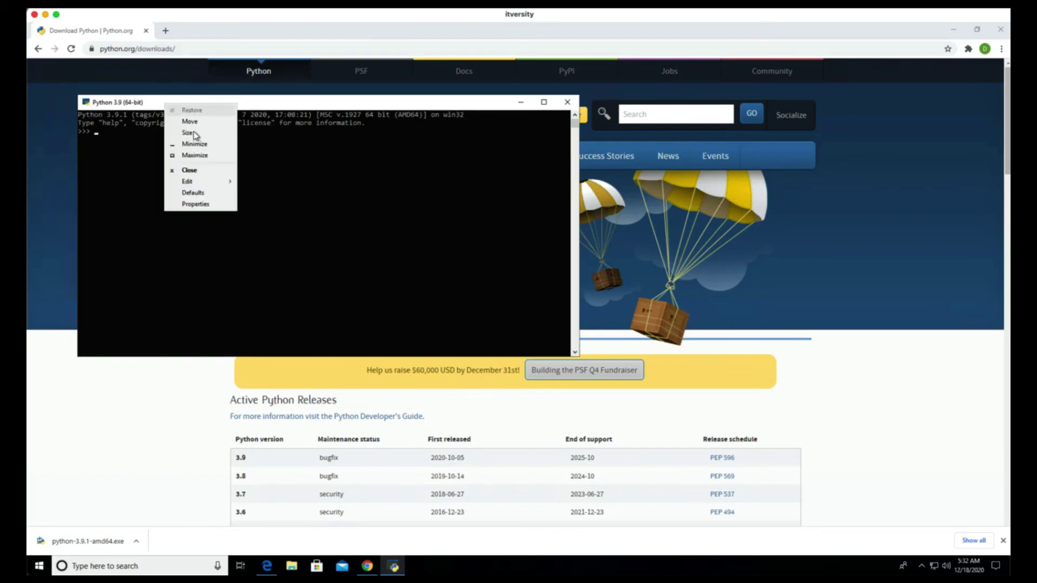
click(196, 205)
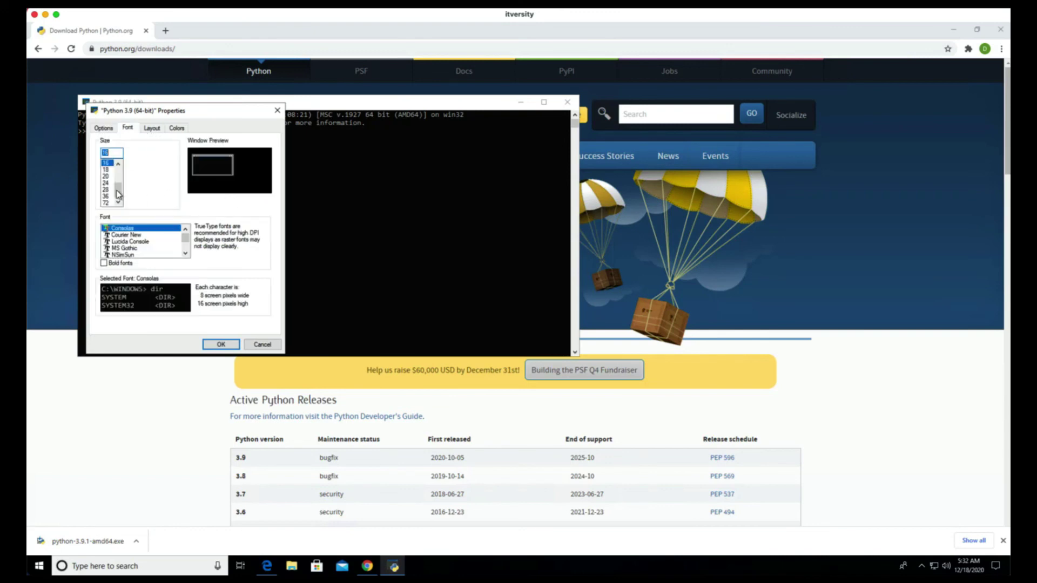
click(108, 183)
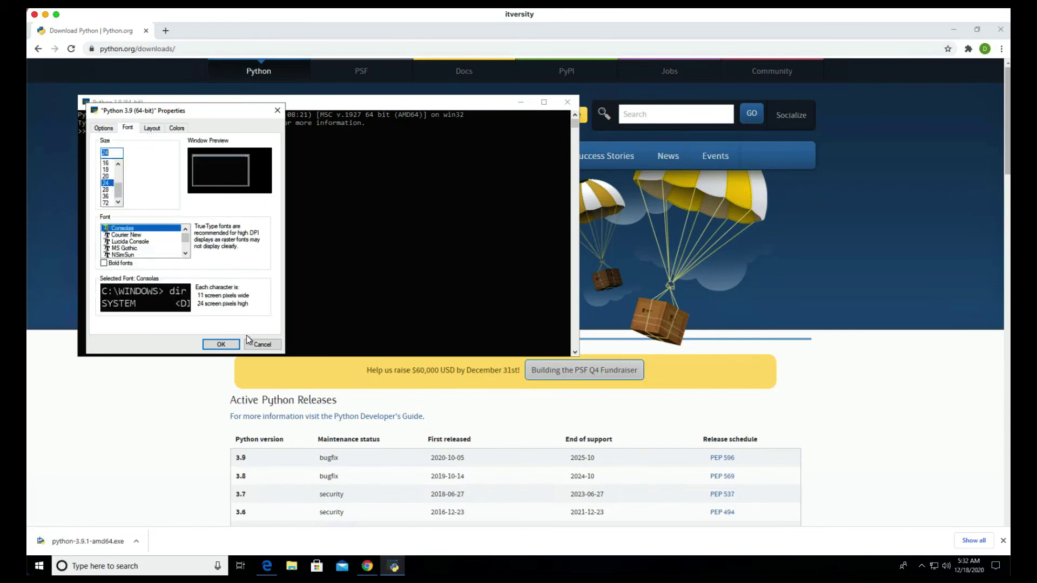
click(220, 344)
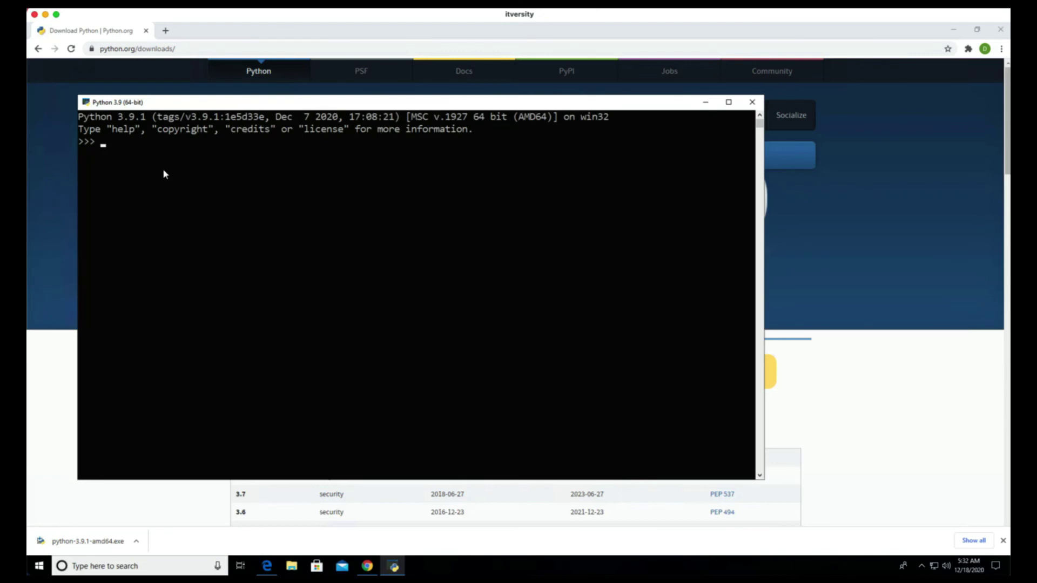
Run print('Hello World') in the Python console to validate the installation.
text(print('Hello World'))
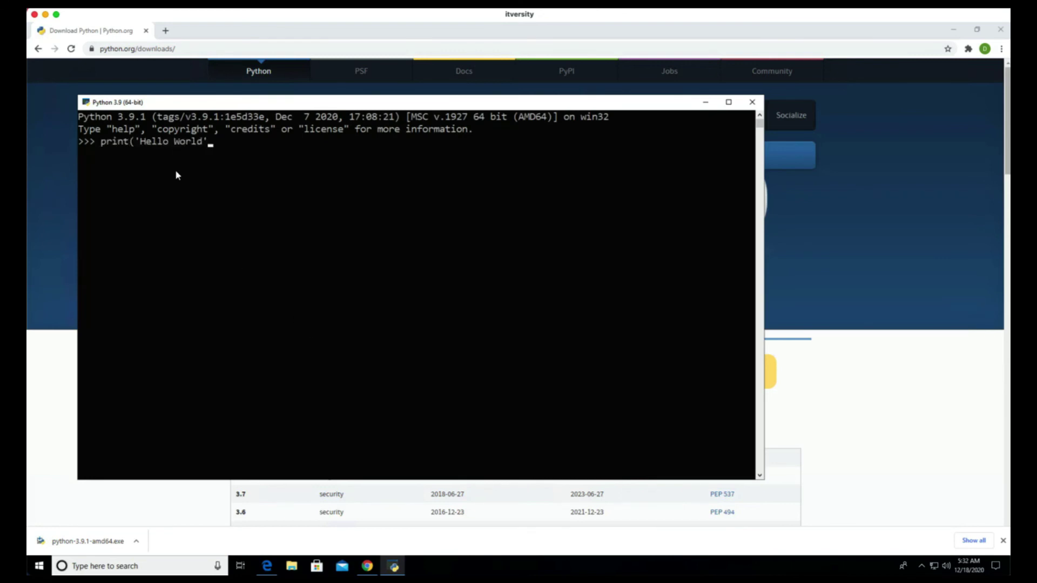
key(Return)
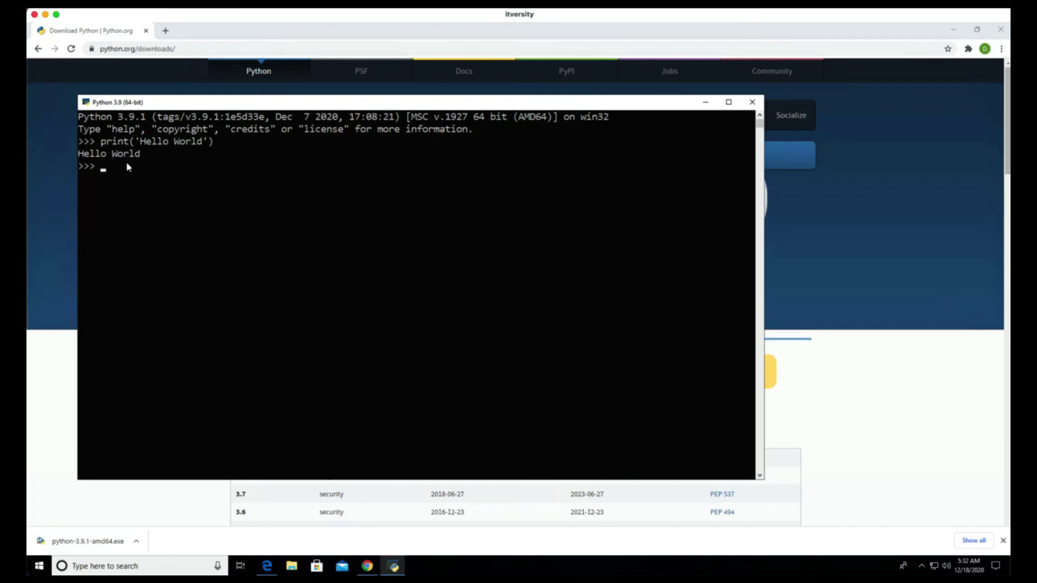